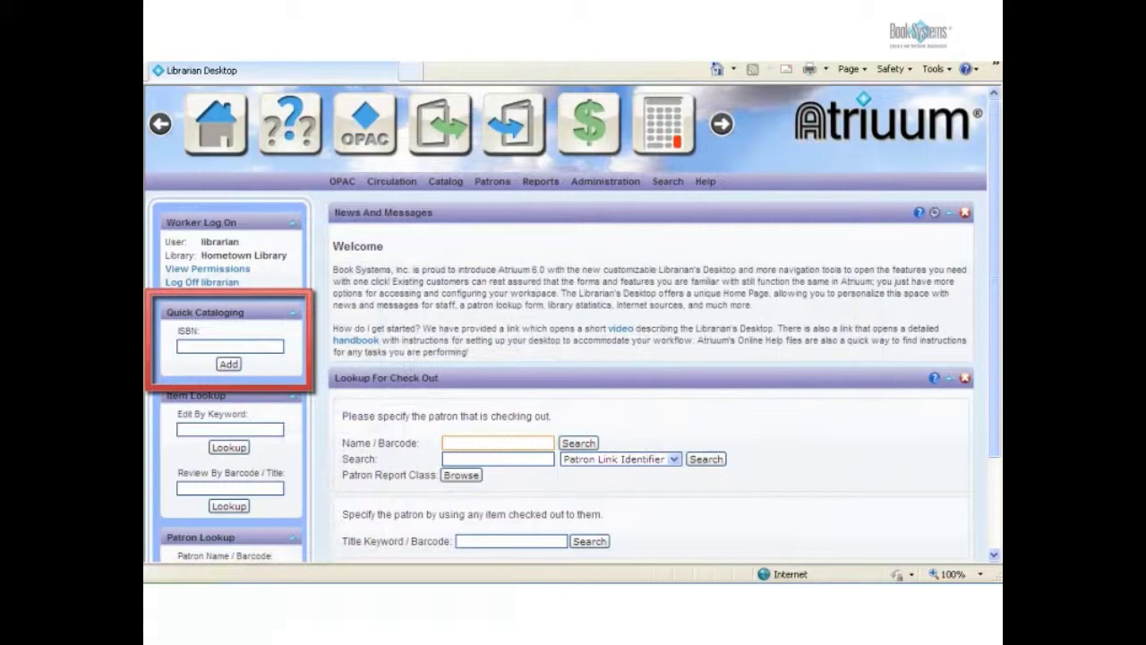
{"action": "type", "text": "9780439023498"}
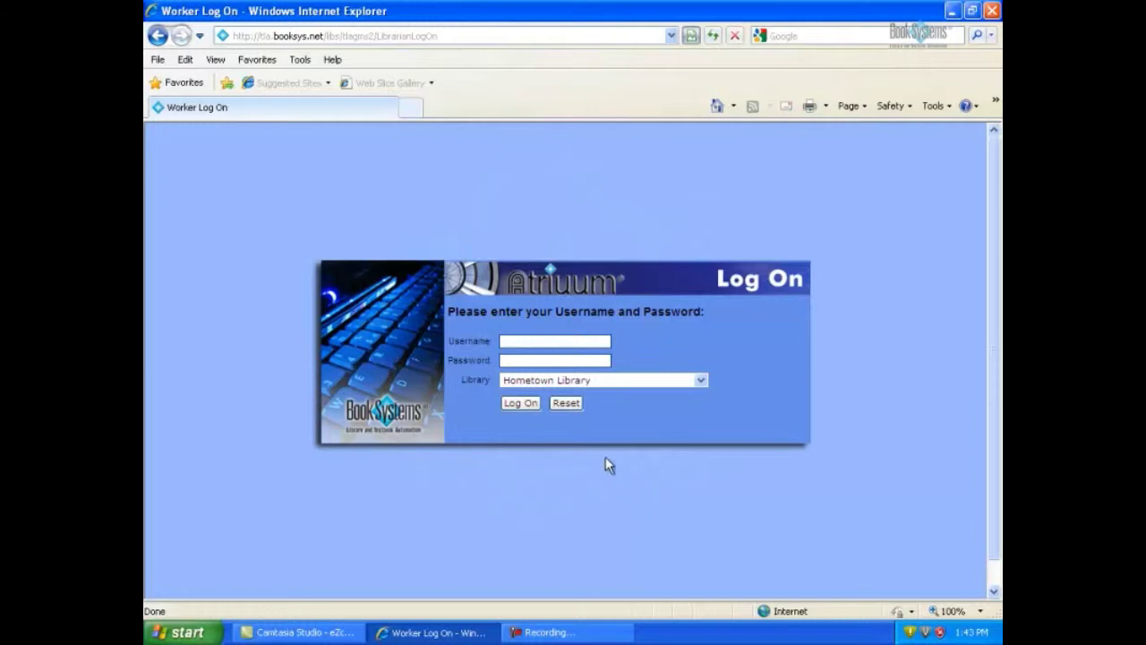
- Log on to Atriuum with the worker's username and password, then minimize the browser
{"action": "left_click", "coordinate": [531, 342]}
{"action": "key", "text": "Tab"}
{"action": "type", "text": "******"}
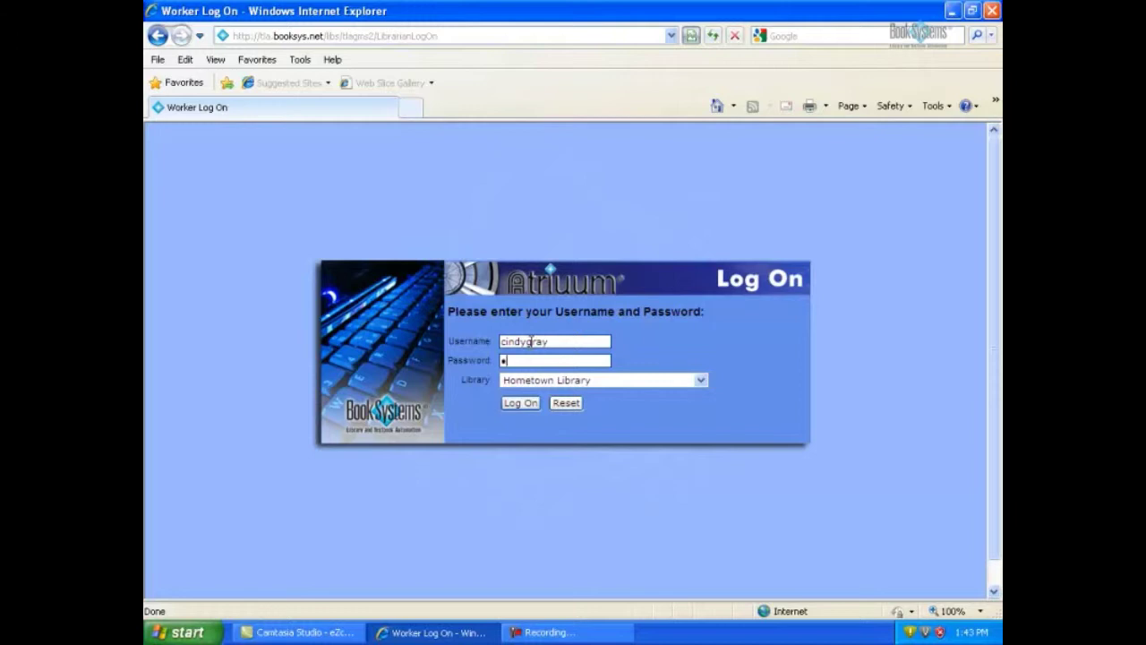
{"action": "key", "text": "Return"}
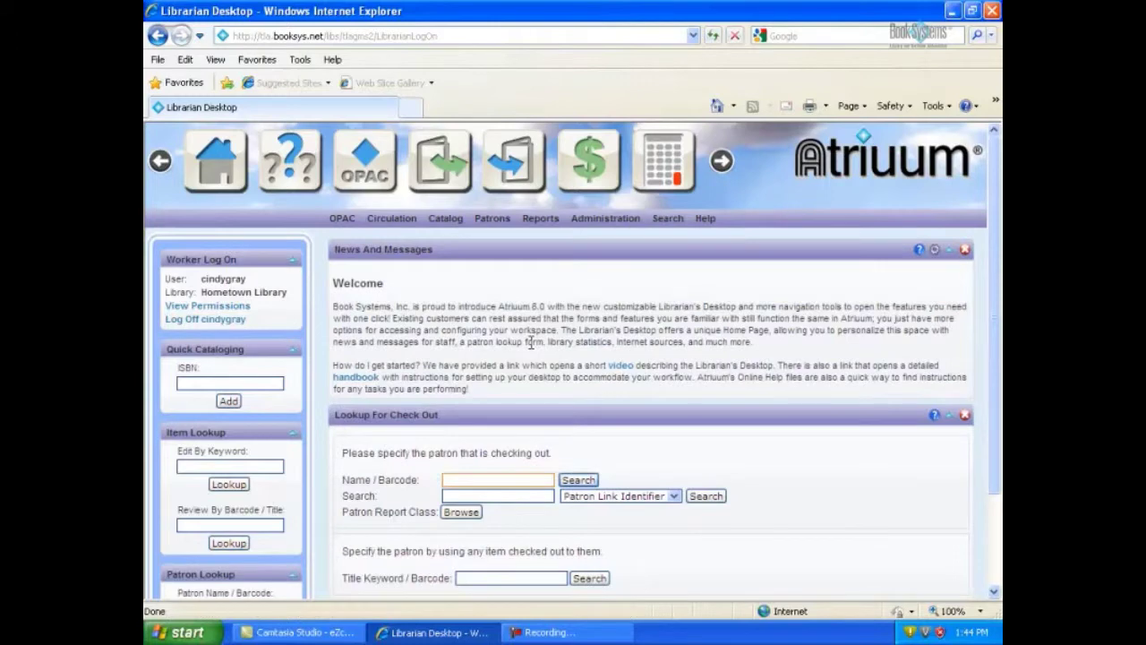
{"action": "left_click", "coordinate": [951, 11]}
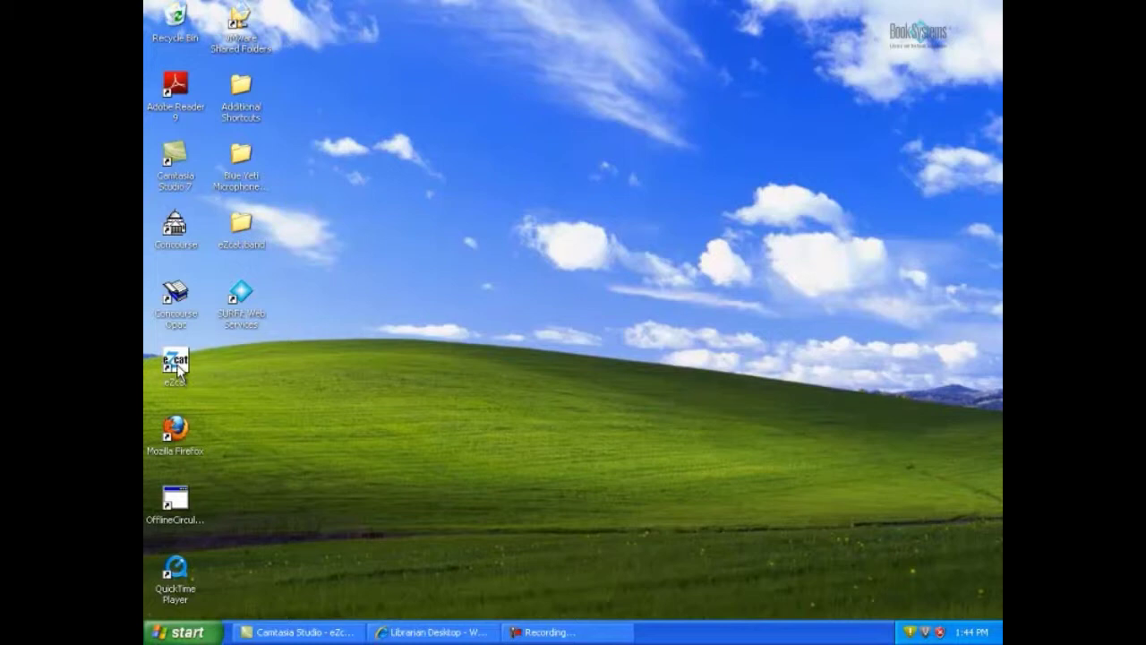
- Launch eZcat from its desktop icon and close the Tip of the Day
{"action": "double_click", "coordinate": [177, 363]}
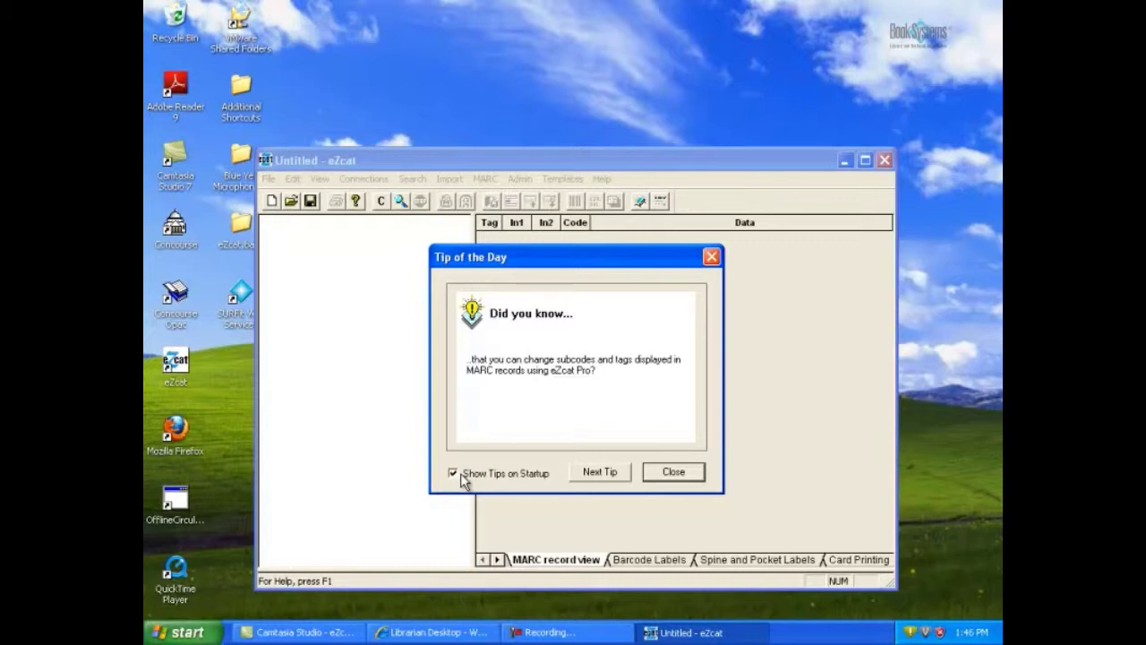
{"action": "left_click", "coordinate": [673, 471]}
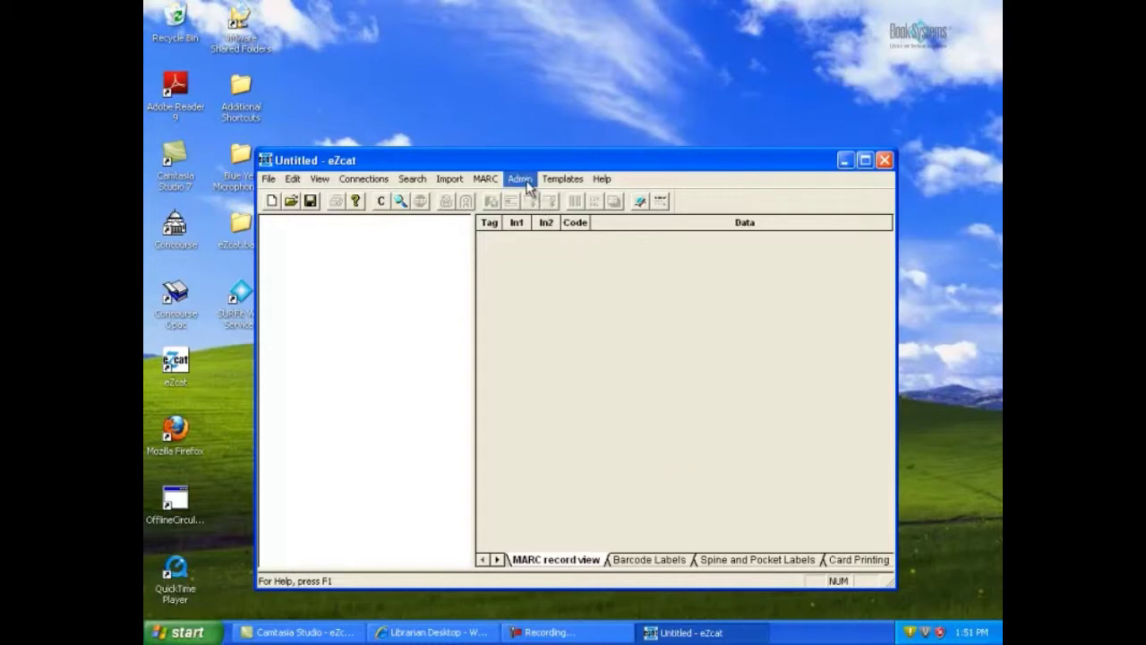
- Open Admin > Configure Add to Atriuum, showing blank server fields and Location Main Library
{"action": "left_click", "coordinate": [526, 183]}
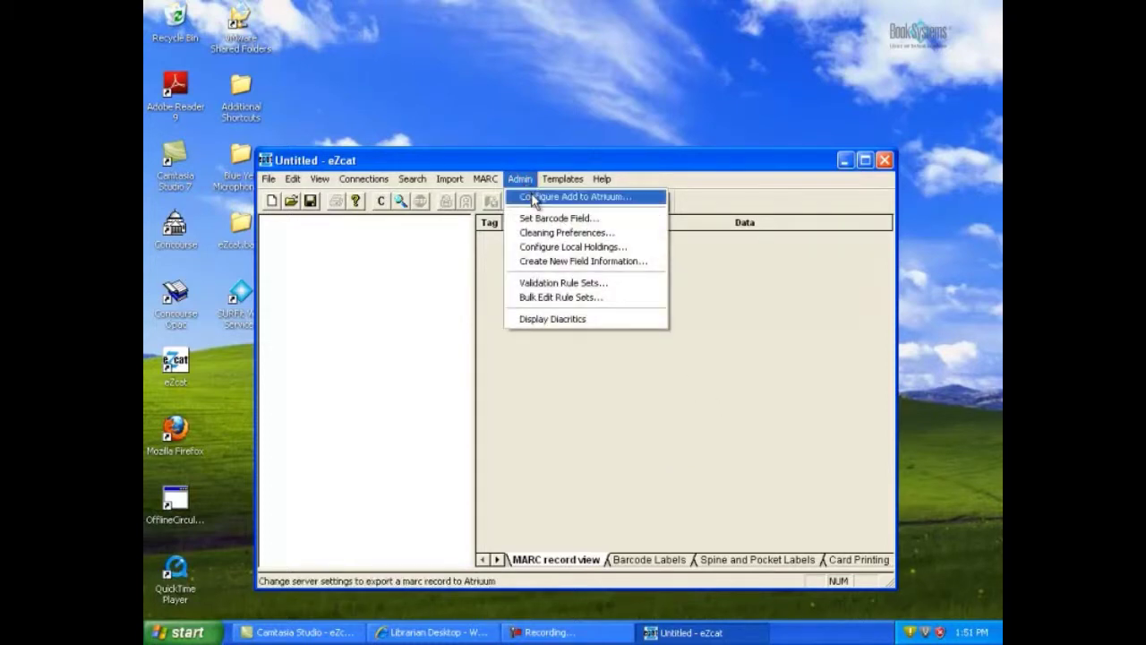
{"action": "left_click", "coordinate": [533, 197]}
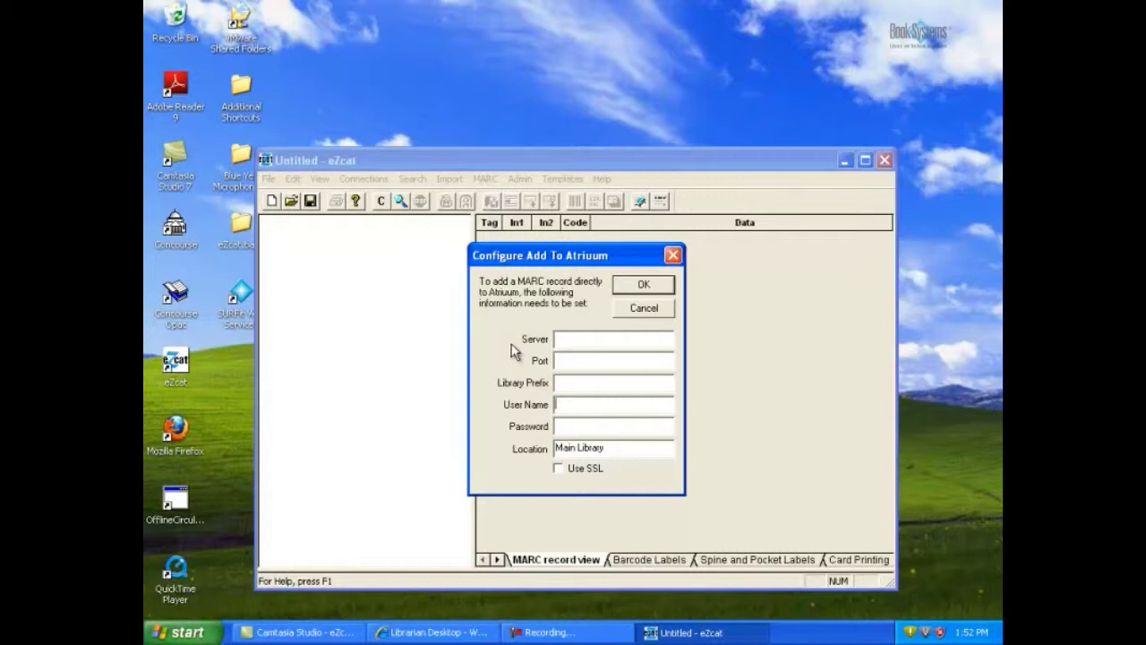
- Check the Atriuum address, then enter server tla.booksys.net, port 80 and library prefix tlagms2
{"action": "left_click", "coordinate": [437, 632]}
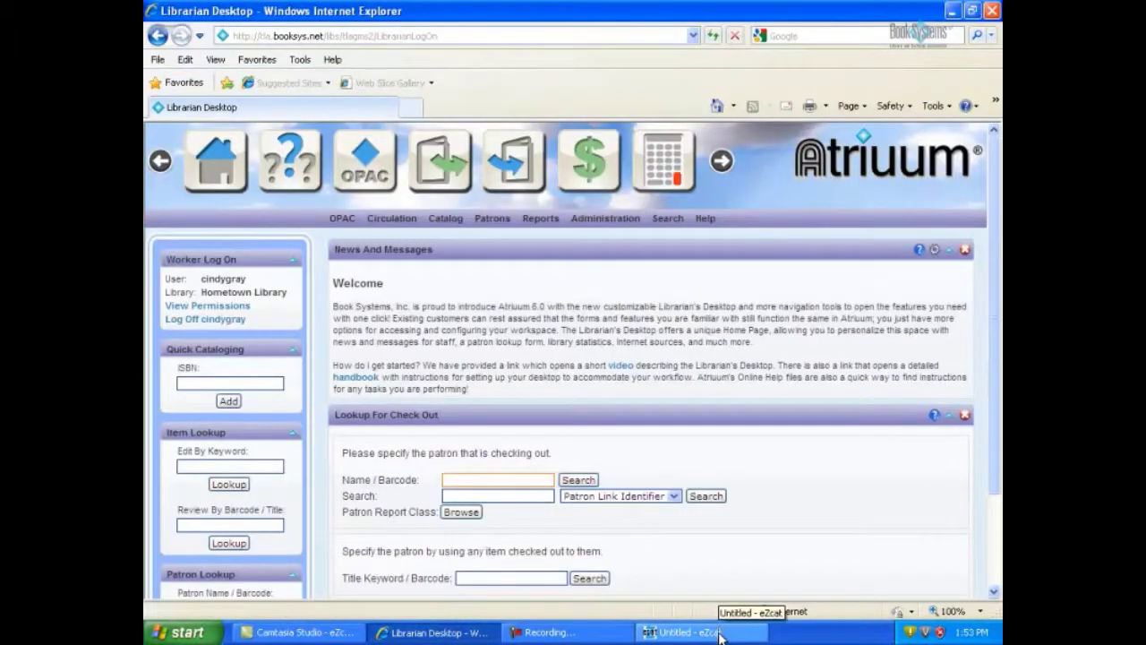
{"action": "left_click", "coordinate": [719, 633]}
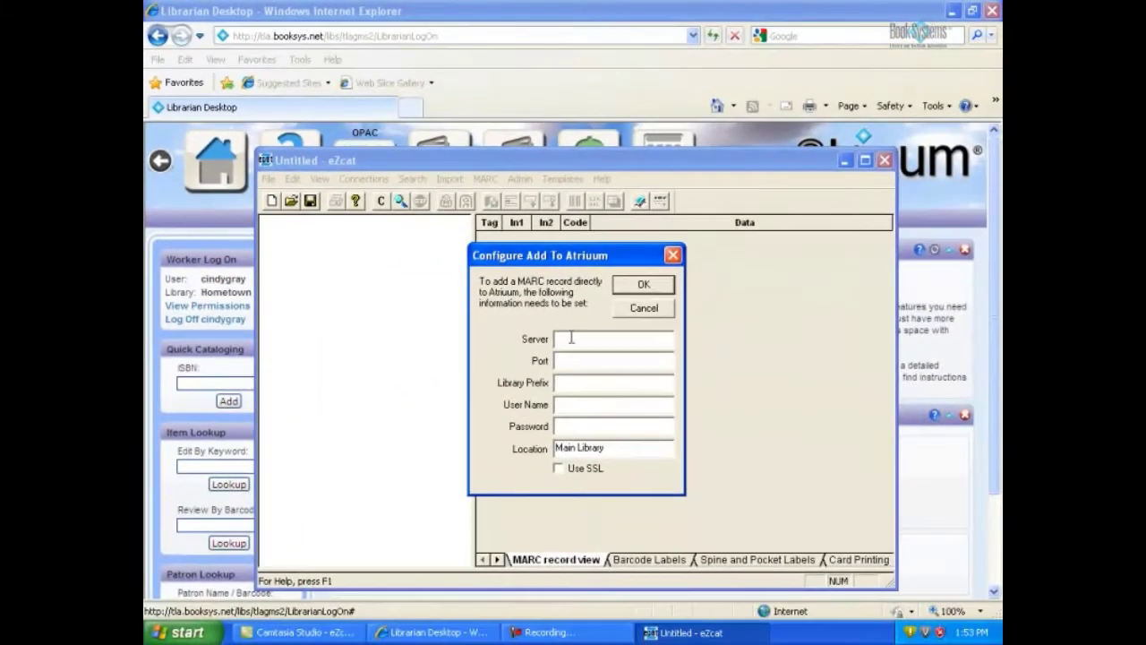
{"action": "left_click", "coordinate": [566, 339]}
{"action": "type", "text": "tla.book"}
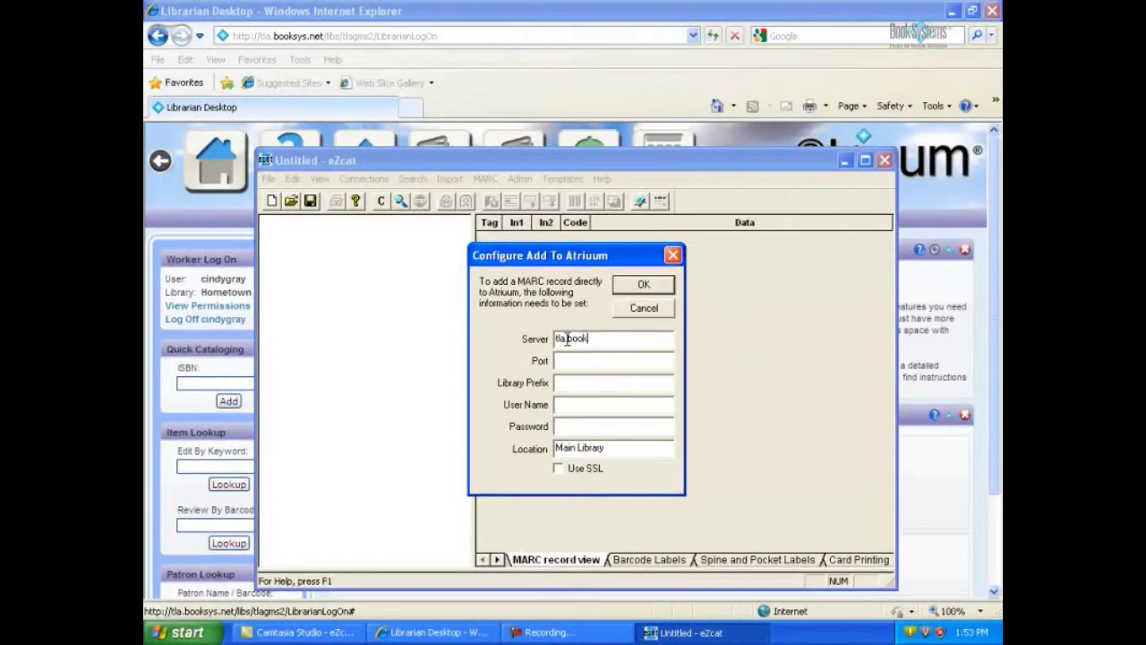
{"action": "type", "text": "sys.net"}
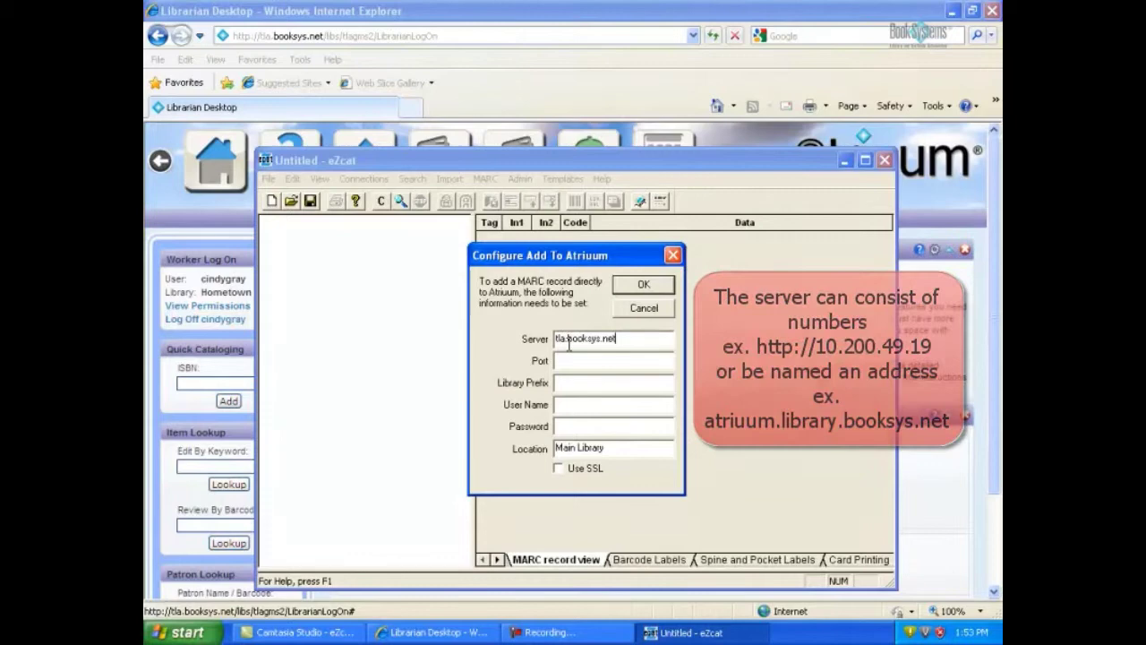
{"action": "left_click", "coordinate": [564, 360]}
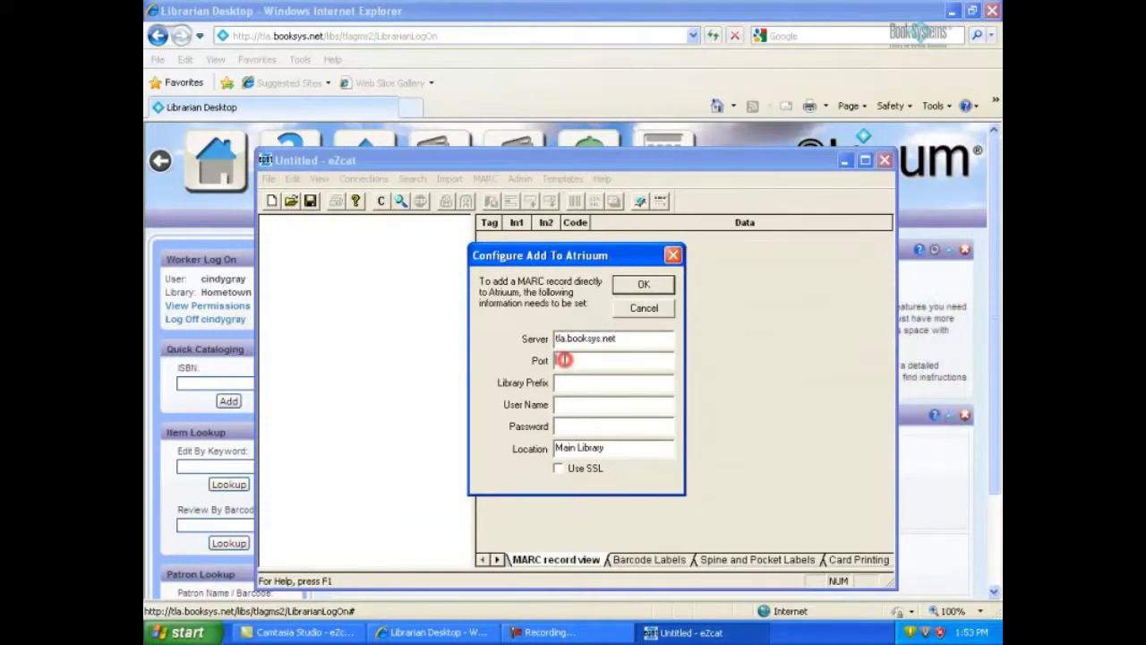
{"action": "type", "text": "80"}
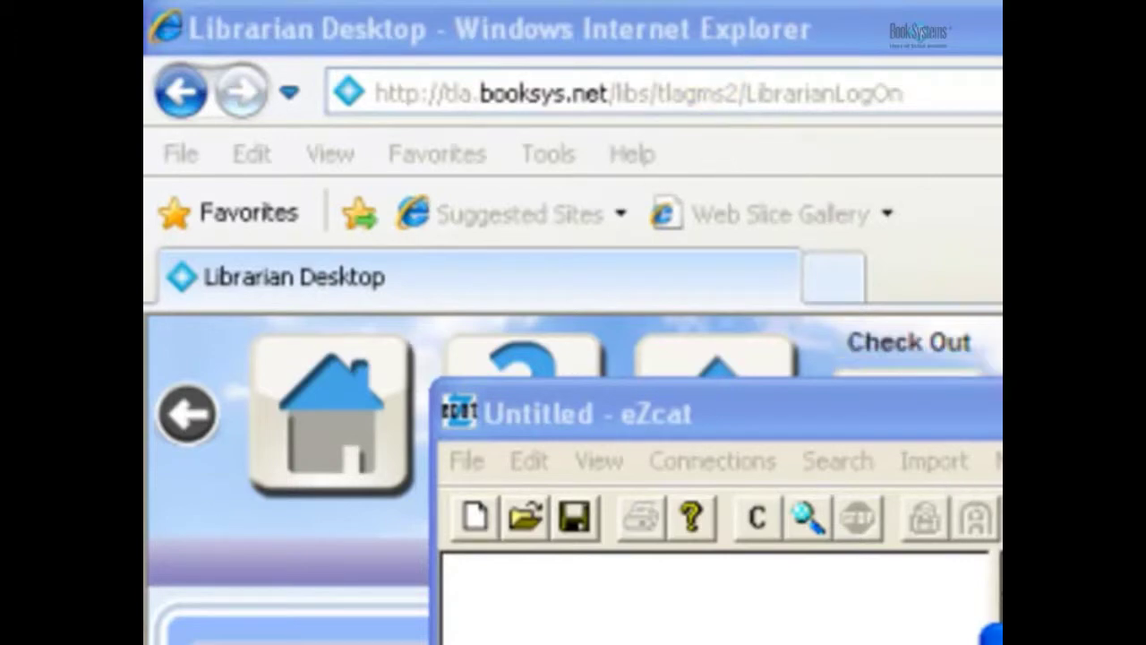
{"action": "left_click", "coordinate": [563, 383]}
{"action": "type", "text": "tlagms2"}
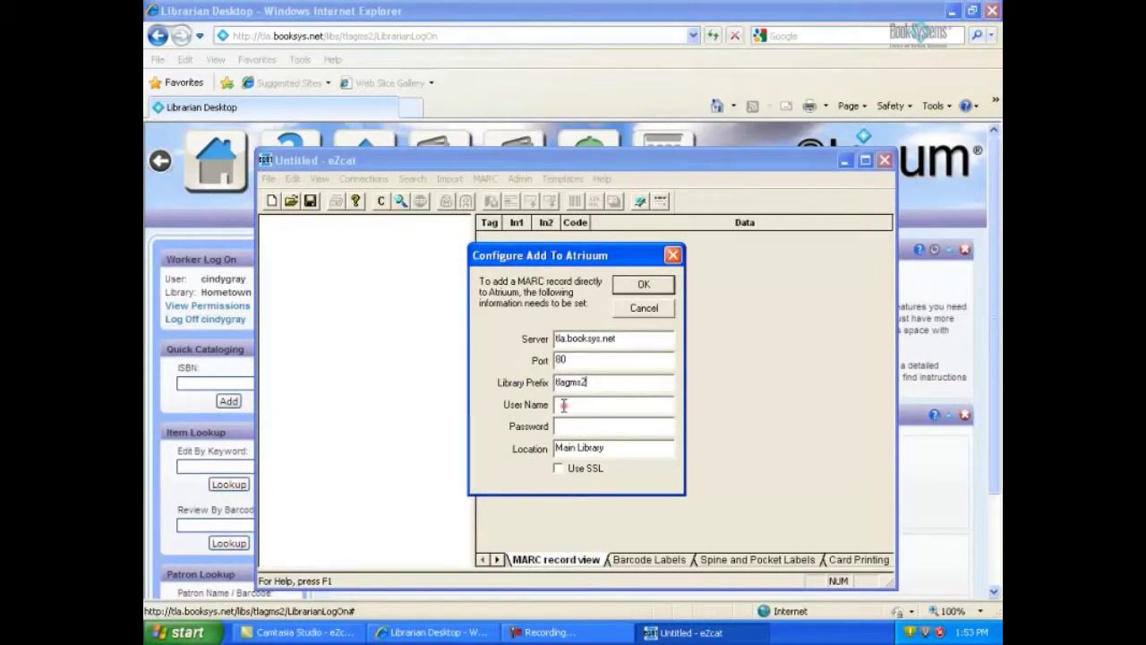
- Enter the worker's user name and password, leave Use SSL off, and save with OK
{"action": "left_click", "coordinate": [563, 404]}
{"action": "key", "text": "Tab"}
{"action": "type", "text": "******"}
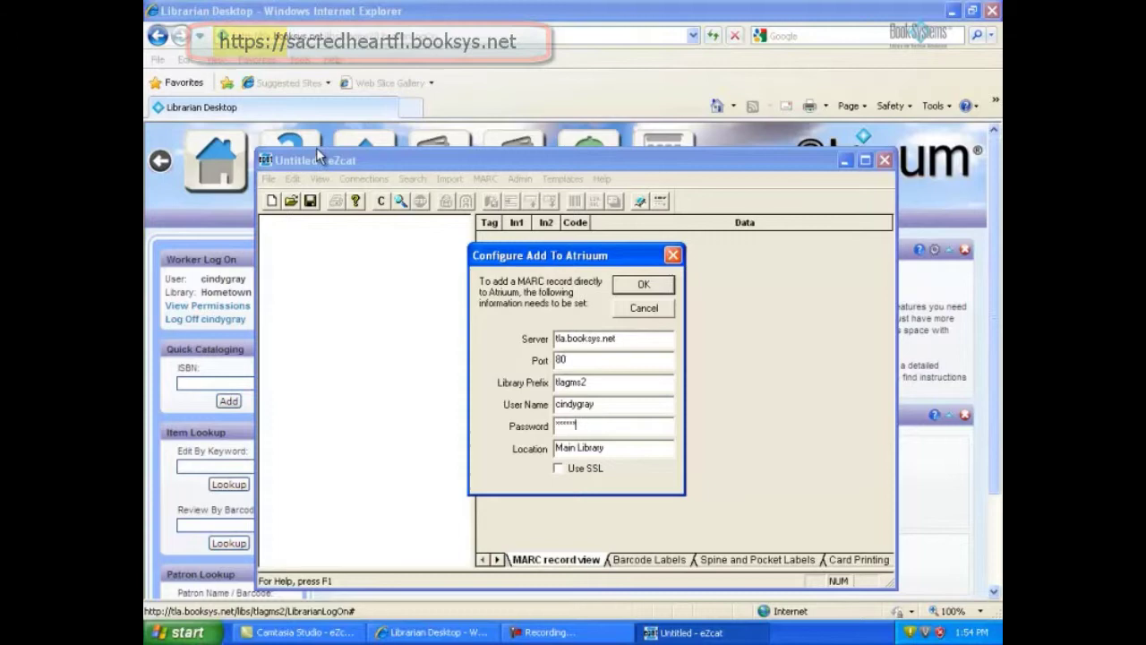
{"action": "left_click", "coordinate": [559, 468]}
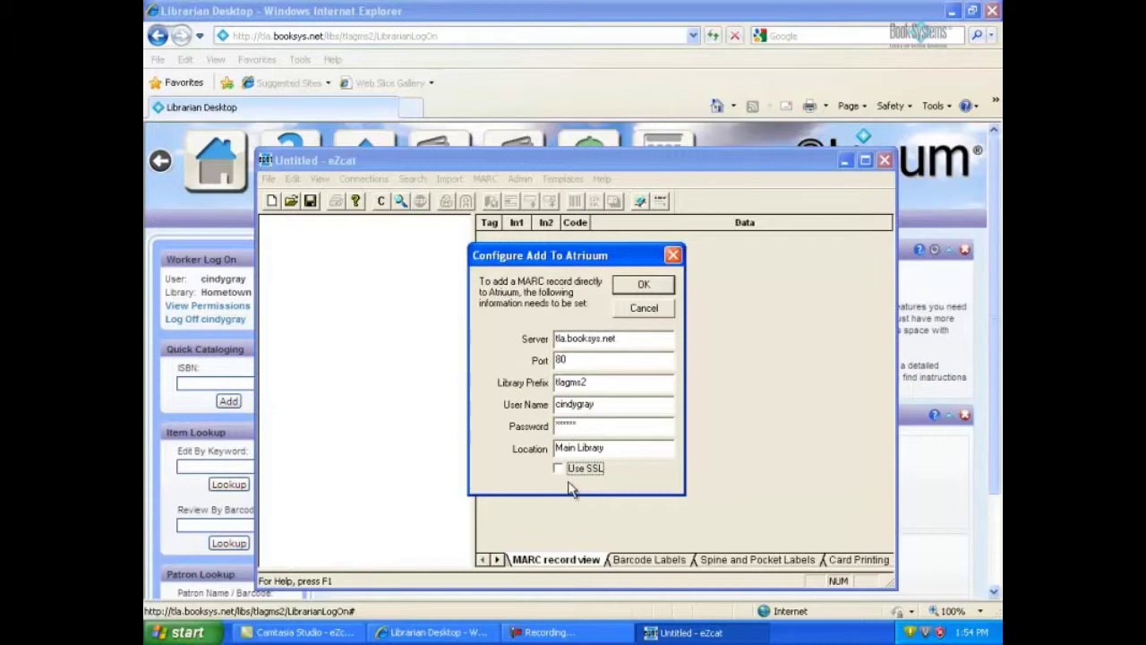
{"action": "left_click", "coordinate": [644, 287]}
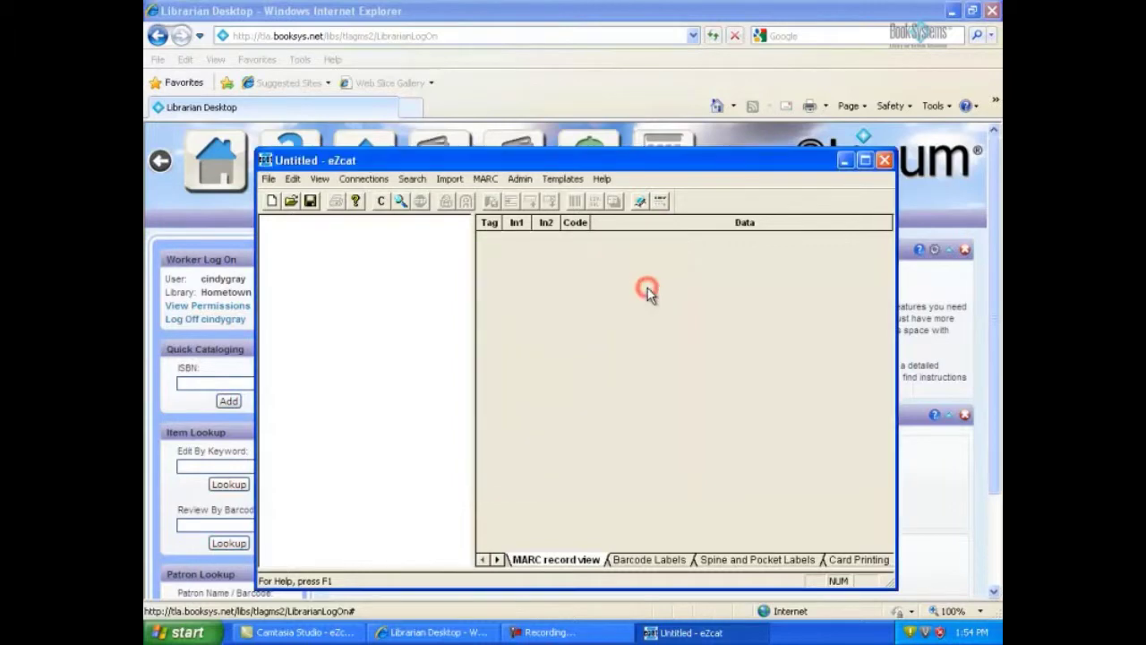
{"action": "left_click", "coordinate": [865, 160]}
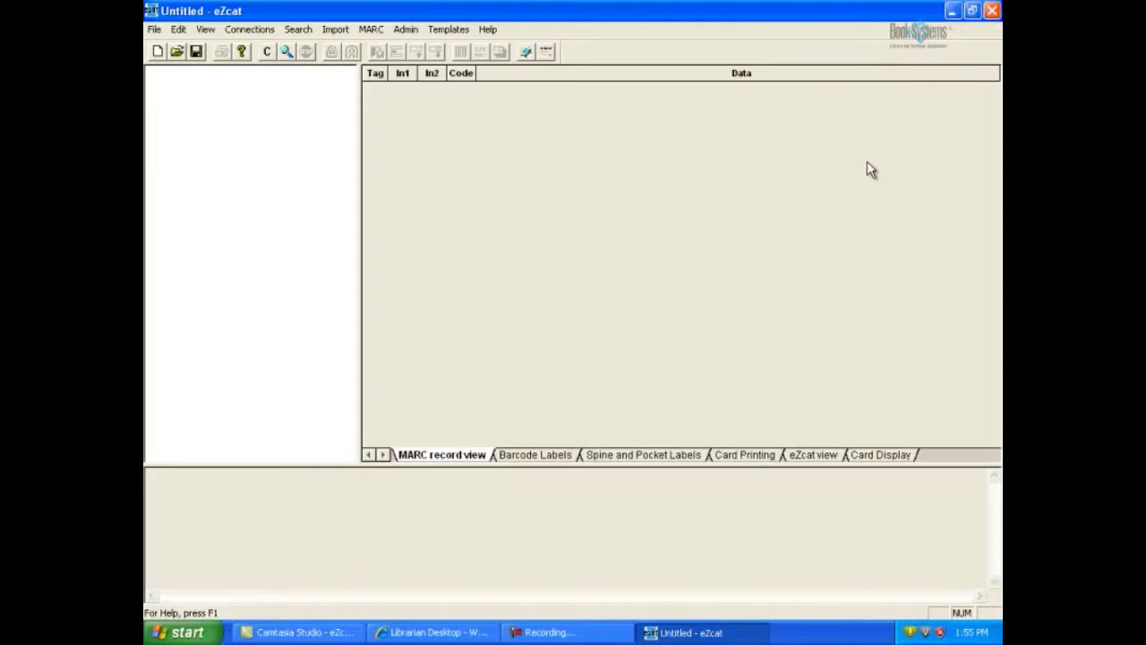
- Open Admin > Cleaning Preferences, listing 005, 059, 09X and 9XX to clean
{"action": "left_click", "coordinate": [407, 30]}
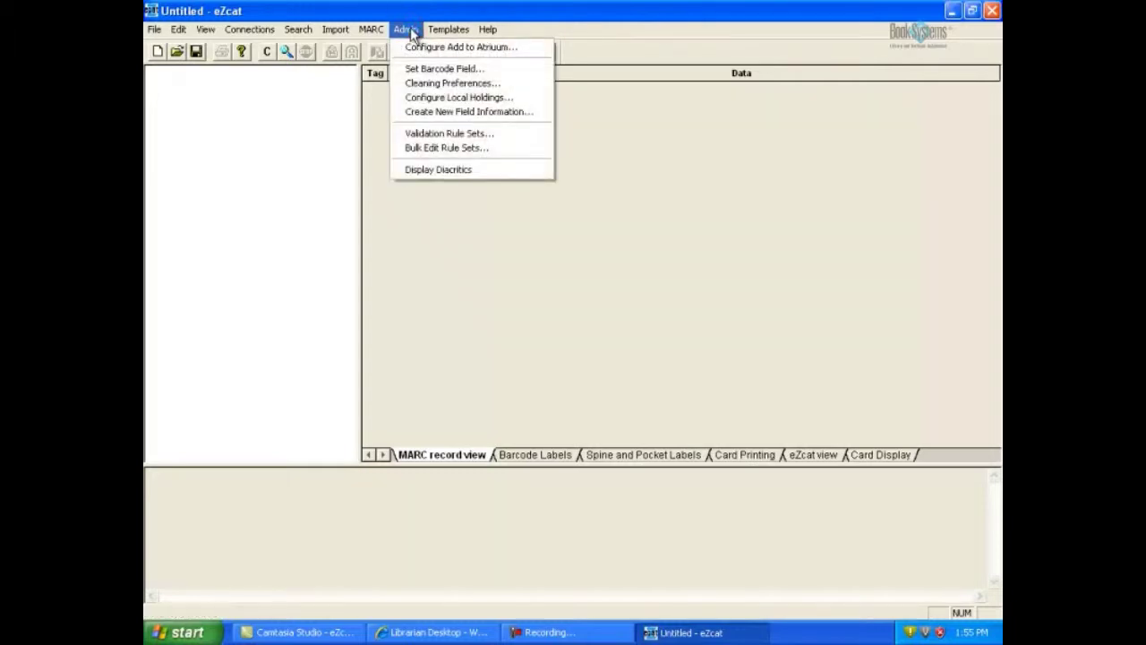
{"action": "left_click", "coordinate": [442, 84]}
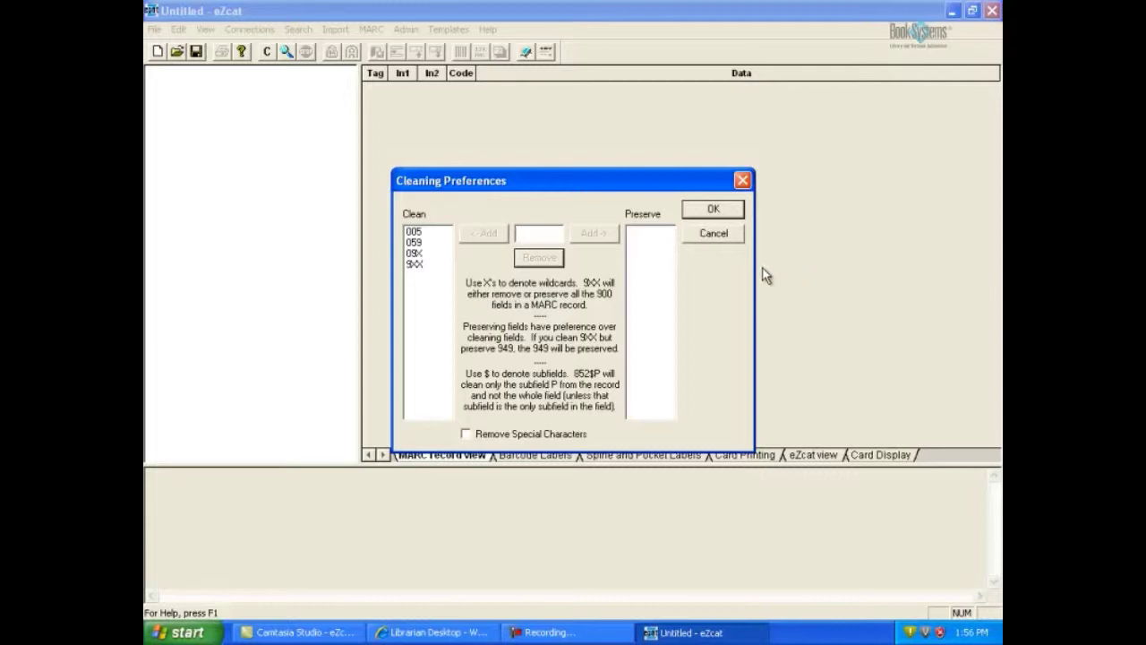
- Add field tag 852 to the Clean list
{"action": "left_click", "coordinate": [530, 233]}
{"action": "type", "text": "852"}
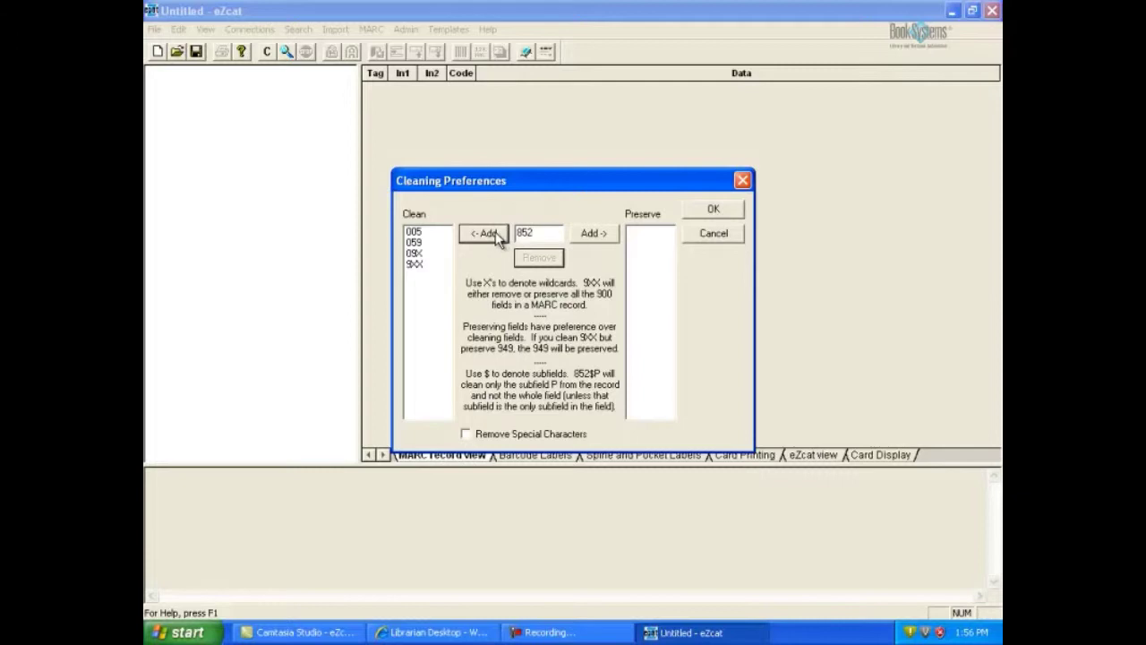
{"action": "left_click", "coordinate": [485, 234]}
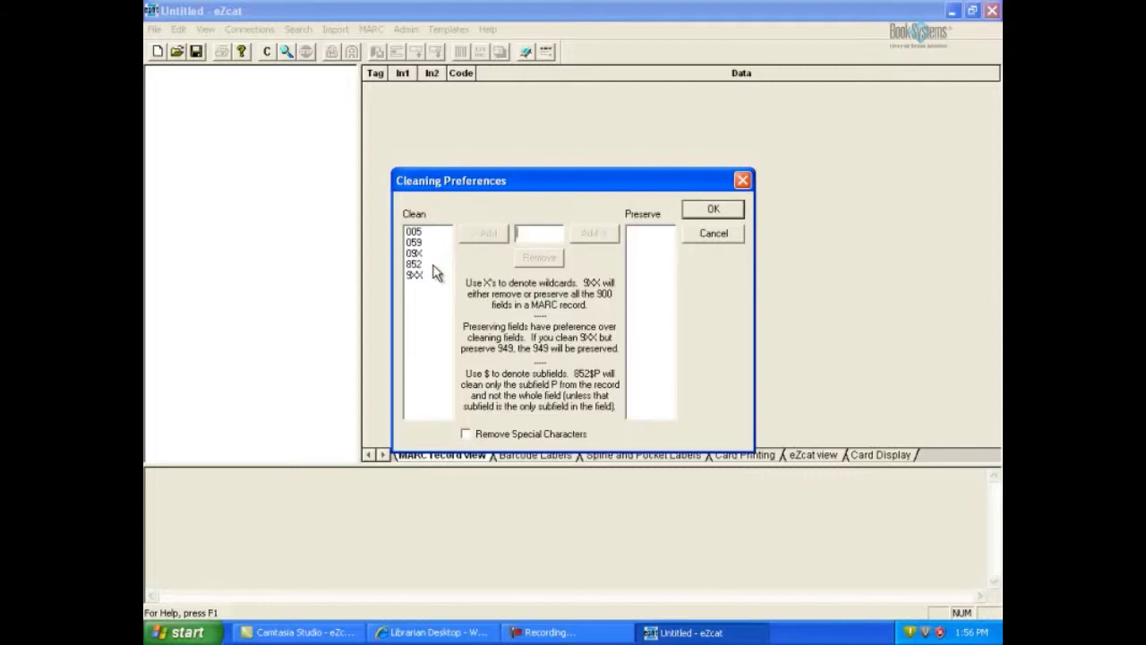
{"action": "left_click", "coordinate": [714, 211]}
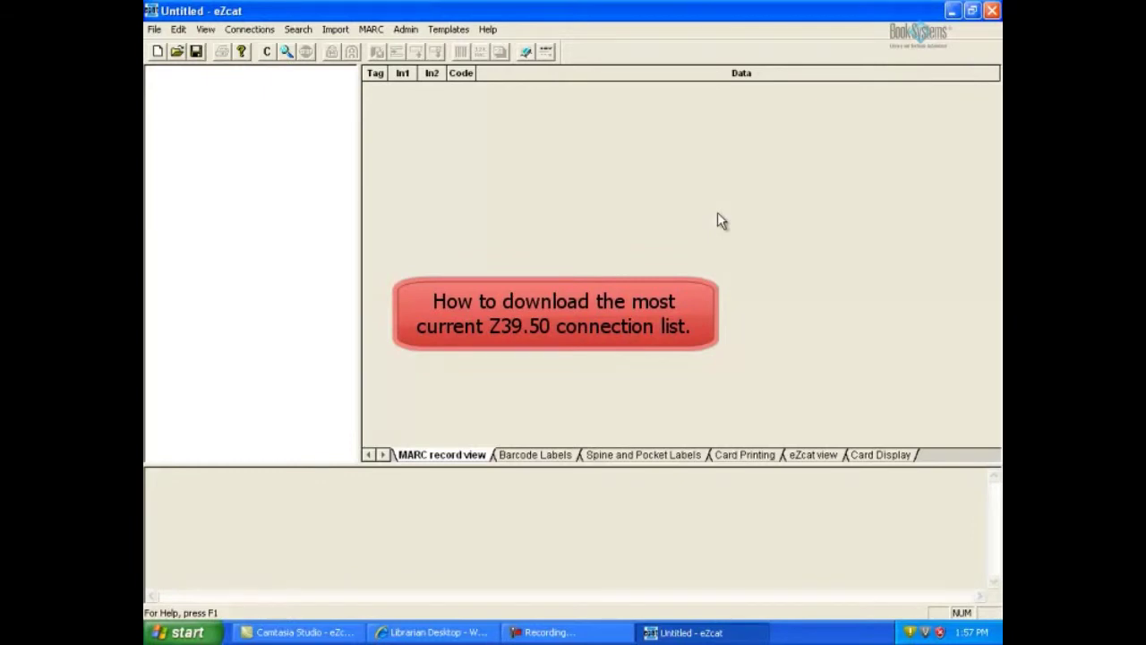
{"action": "key", "text": "alt+c"}
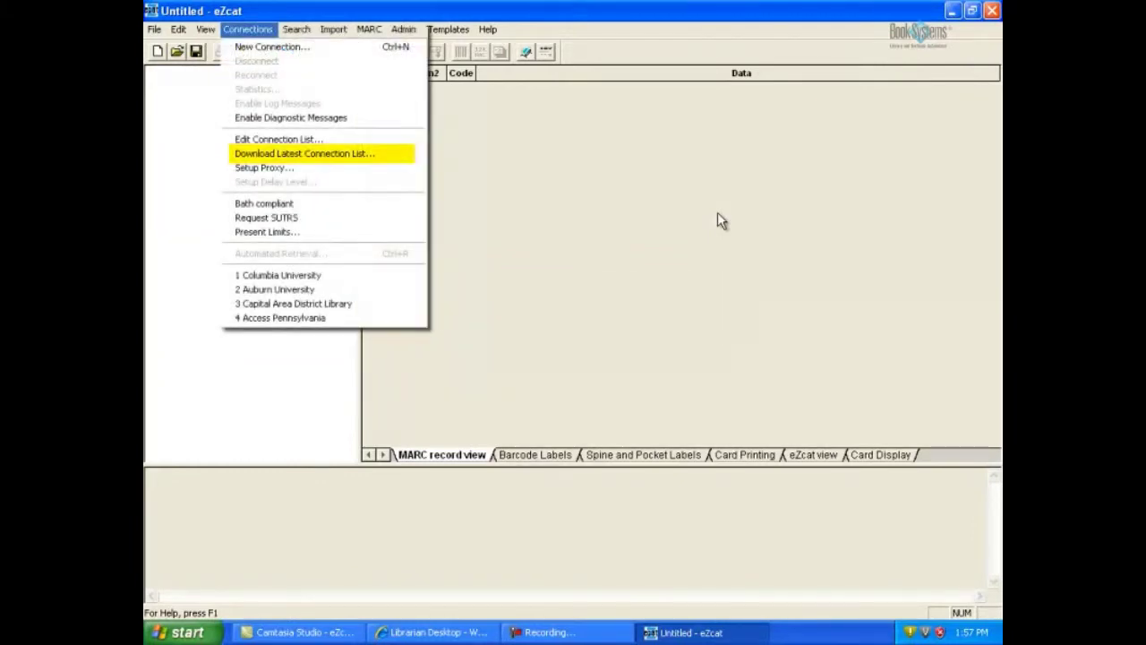
{"action": "key", "text": "Return"}
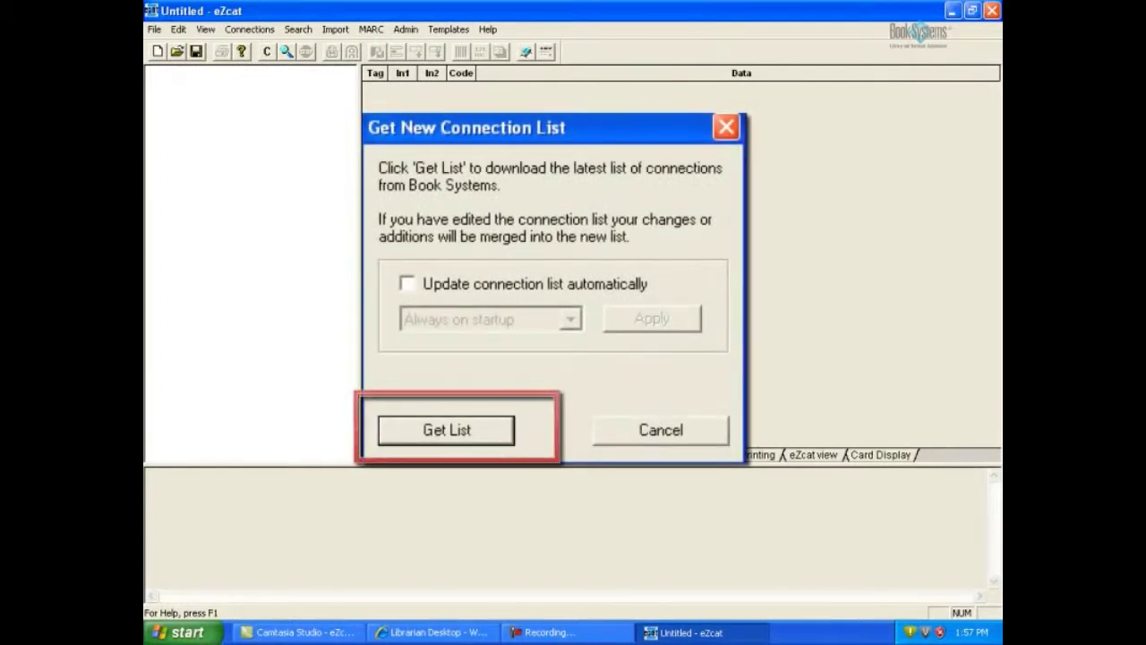
{"action": "key", "text": "Return"}
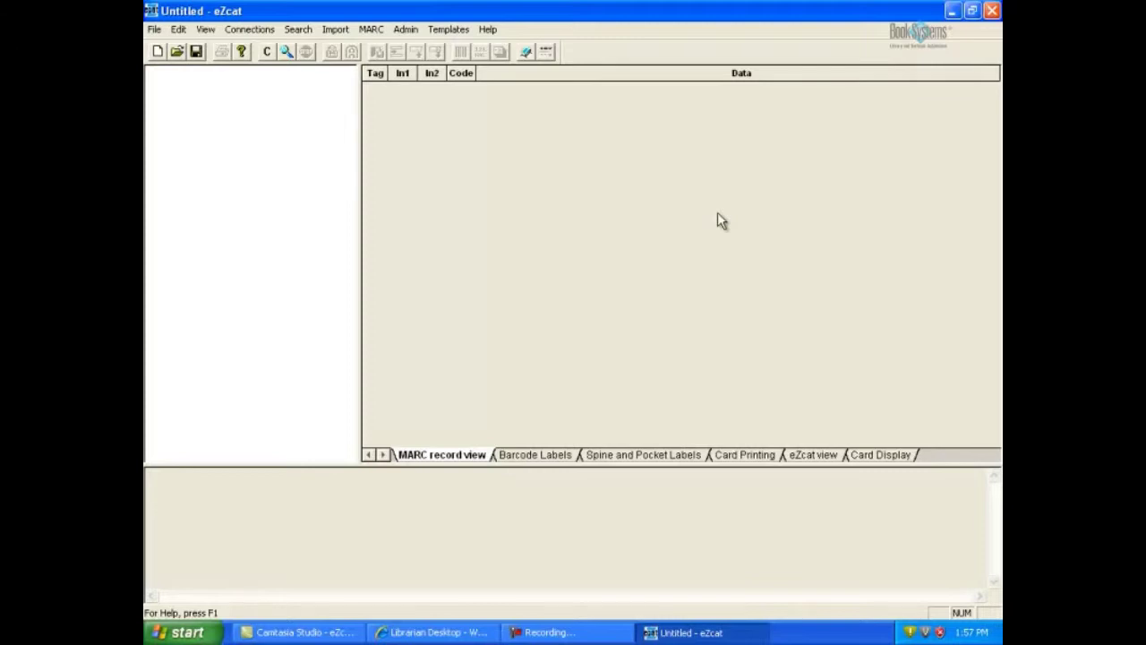
- Connect to the Library of Congress Z39.50 server with its default settings
{"action": "left_click", "coordinate": [266, 52]}
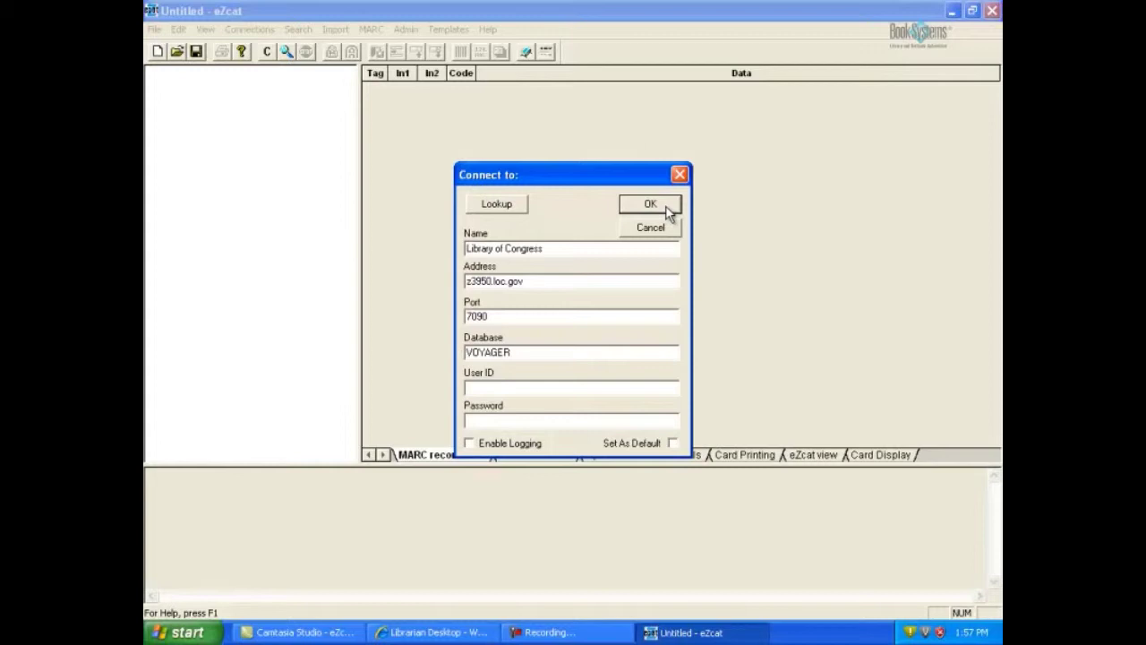
{"action": "left_click", "coordinate": [651, 205]}
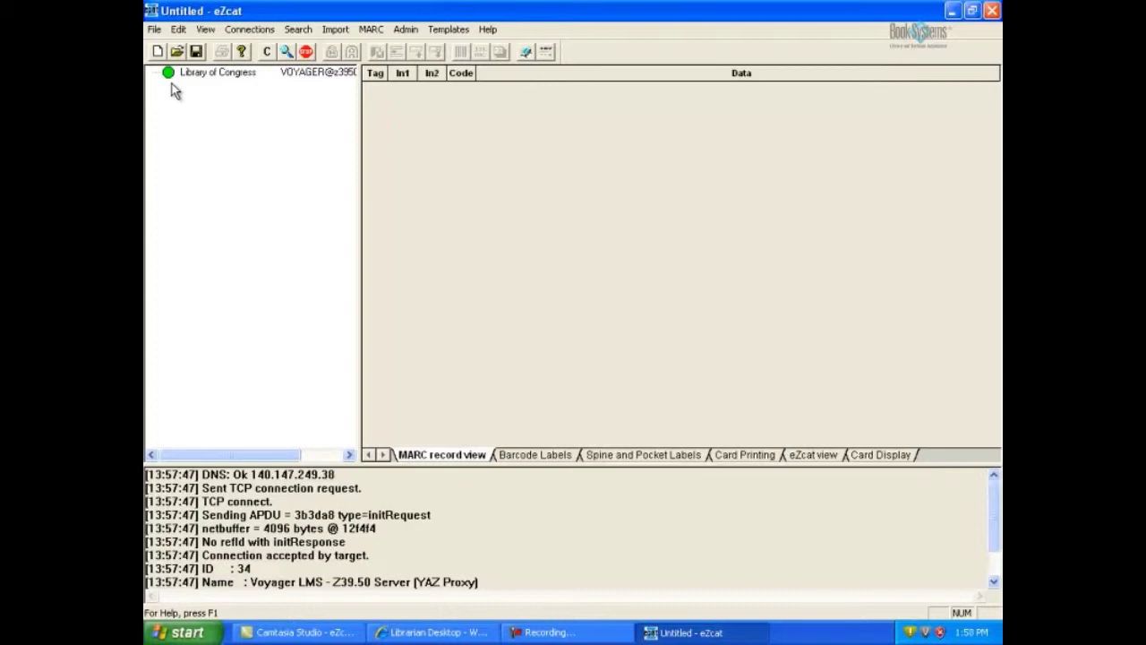
- Look up Access Pennsylvania in the library list and connect to its INNOPAC server
{"action": "left_click", "coordinate": [266, 51]}
{"action": "left_click", "coordinate": [508, 205]}
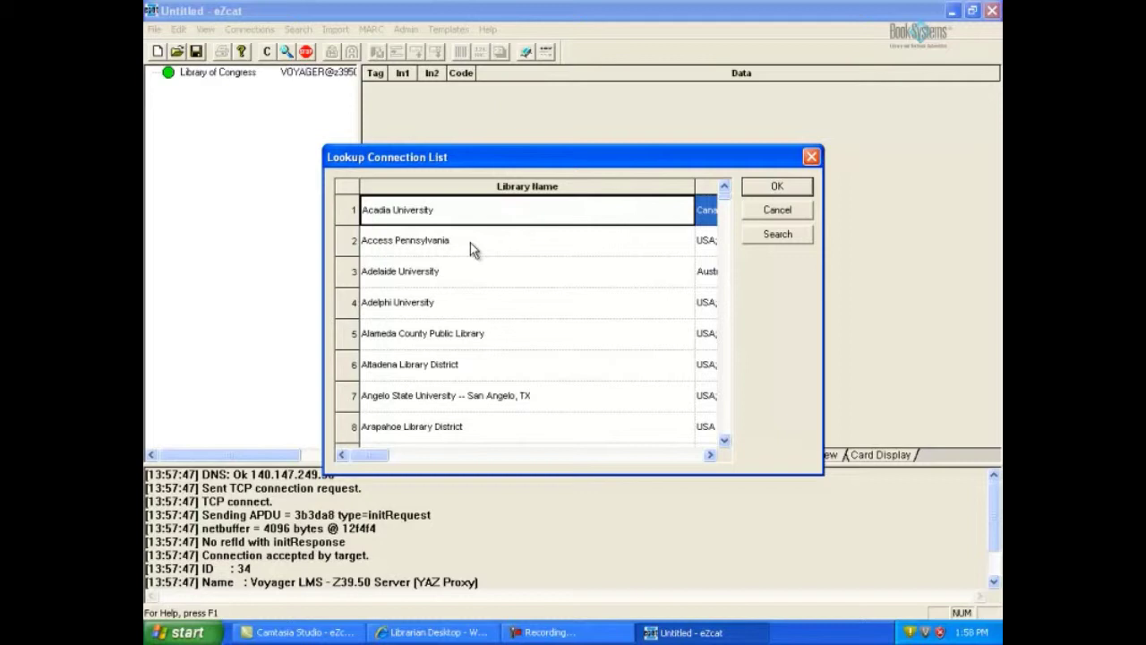
{"action": "left_click", "coordinate": [470, 243]}
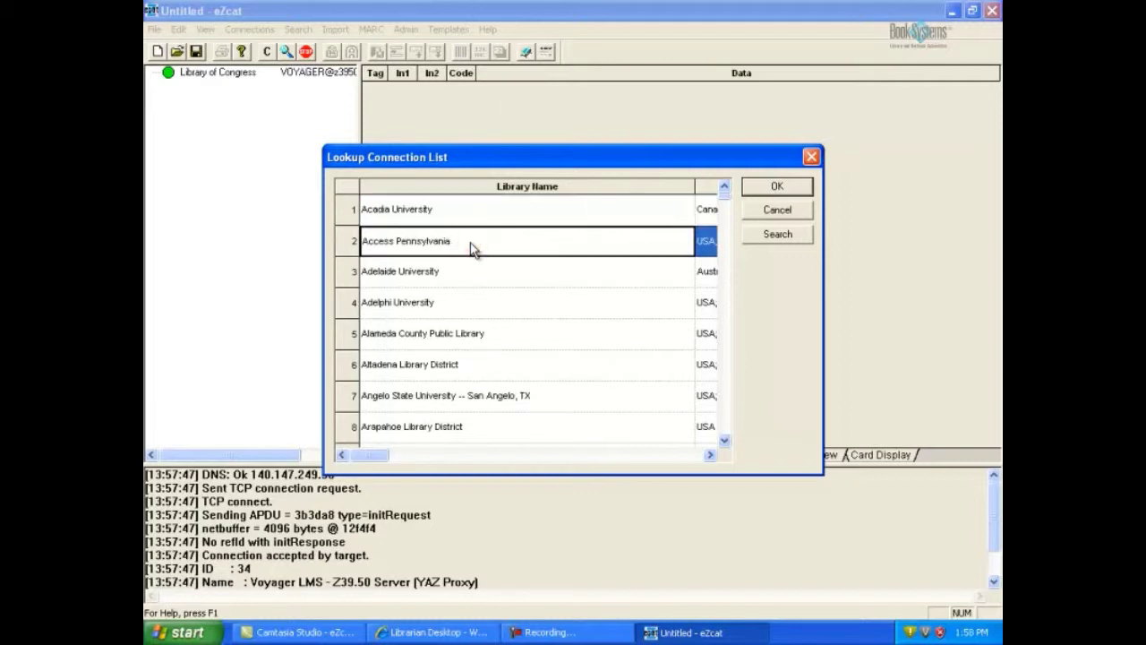
{"action": "left_click", "coordinate": [773, 188]}
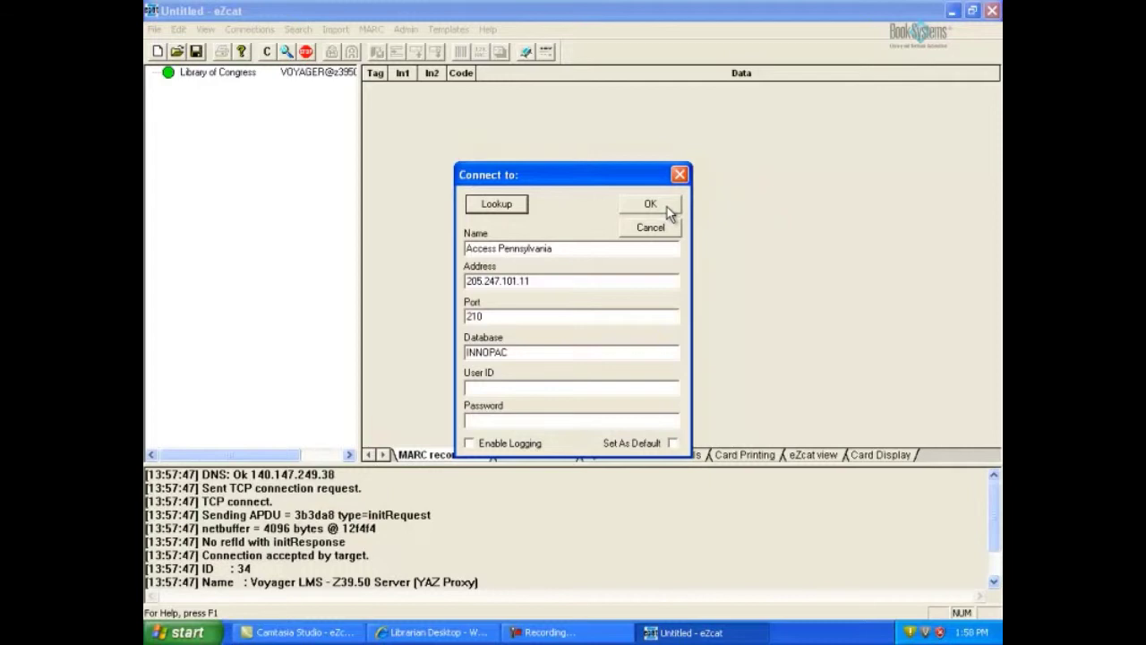
{"action": "left_click", "coordinate": [667, 206]}
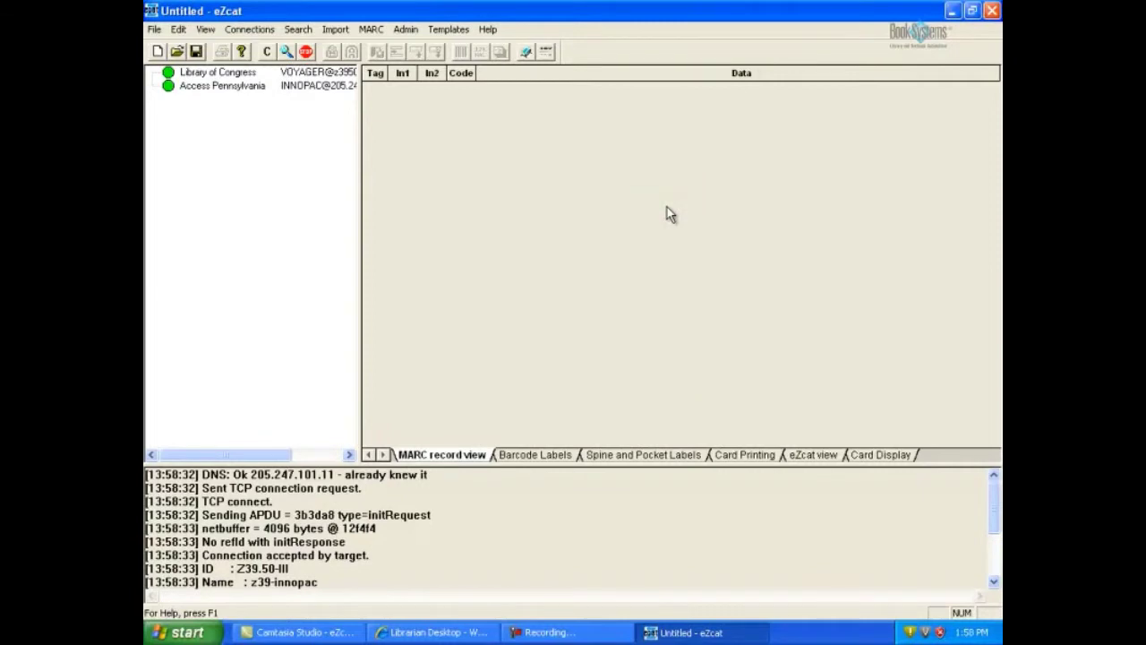
{"action": "left_click", "coordinate": [217, 71]}
- Add and connect a Capital Area District Library server connection chosen from the library lookup list
{"action": "left_click", "coordinate": [266, 51]}
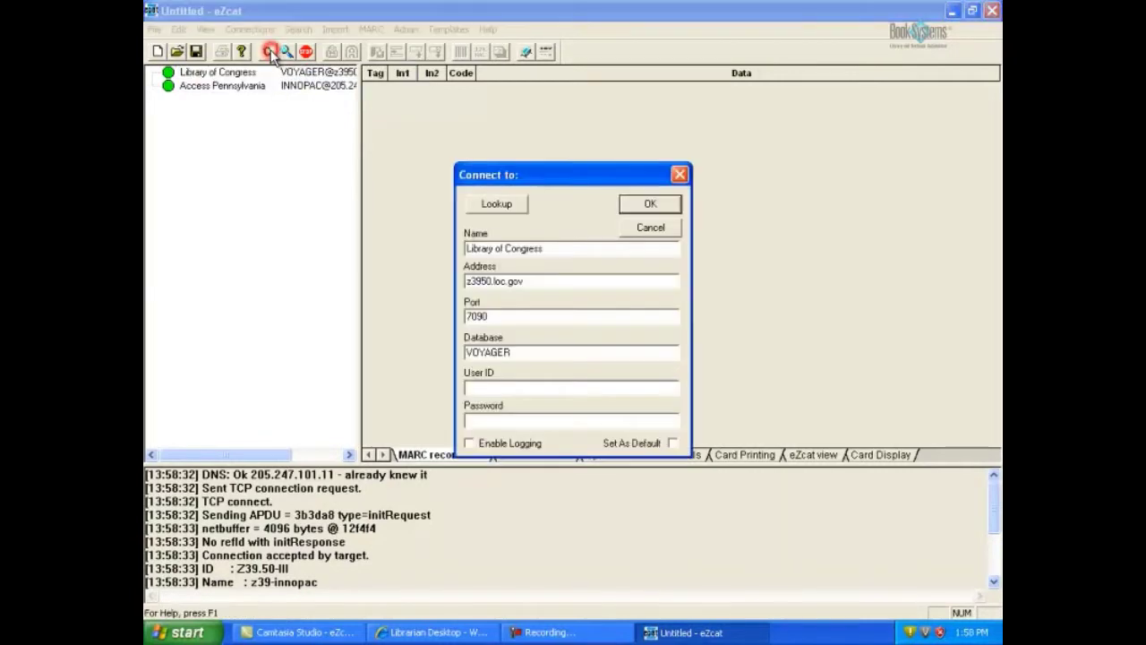
{"action": "left_click", "coordinate": [505, 209]}
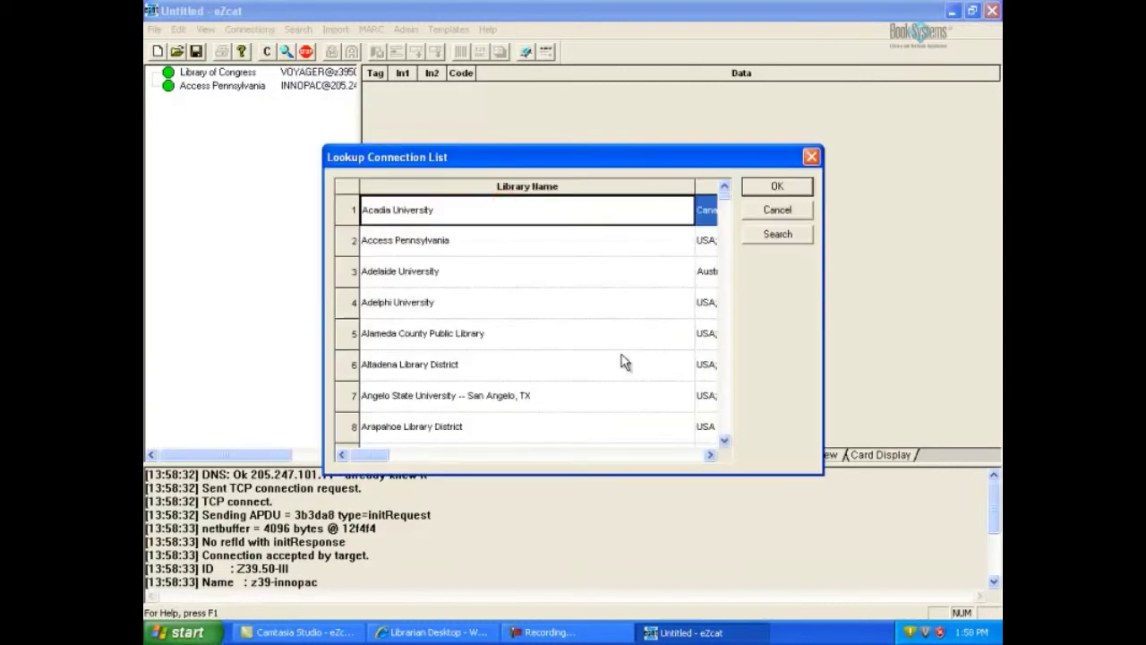
{"action": "key", "text": "c"}
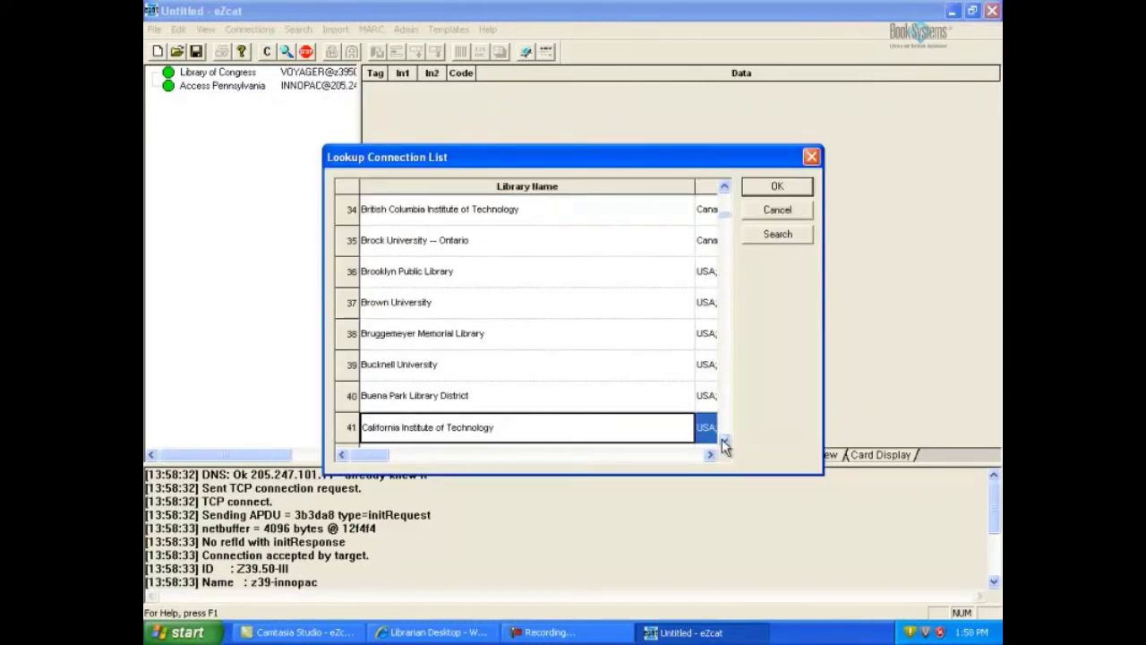
{"action": "left_click", "coordinate": [724, 441]}
{"action": "left_click", "coordinate": [724, 441]}
{"action": "left_click", "coordinate": [724, 441]}
{"action": "left_click", "coordinate": [724, 441]}
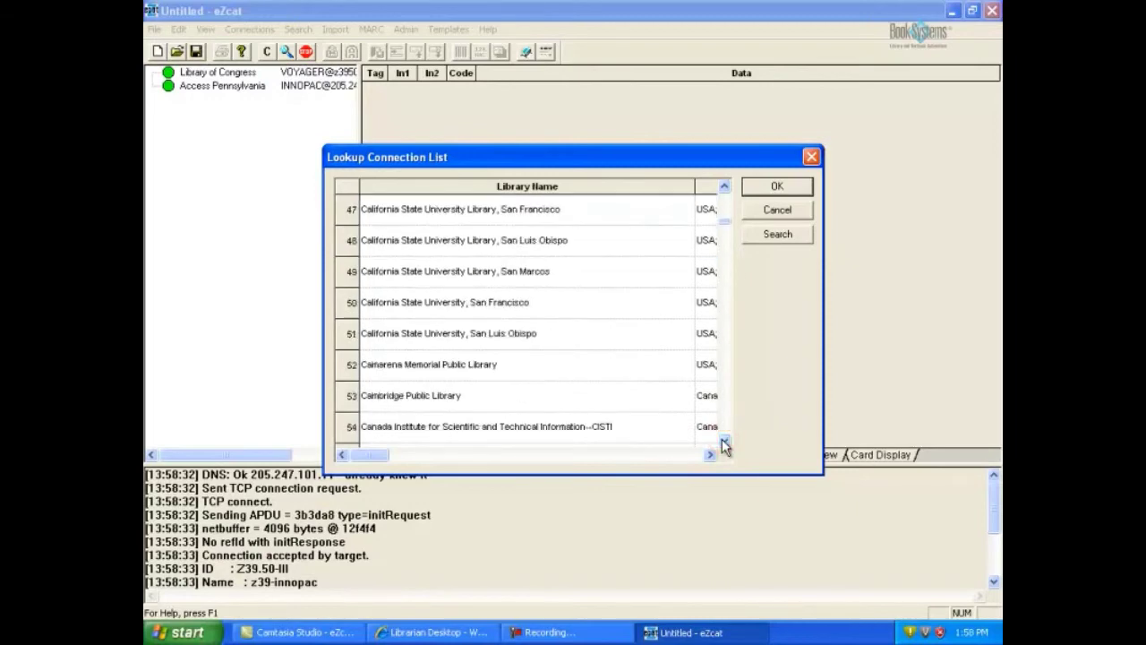
{"action": "left_click", "coordinate": [723, 441]}
{"action": "left_click", "coordinate": [486, 399]}
{"action": "left_click", "coordinate": [778, 185]}
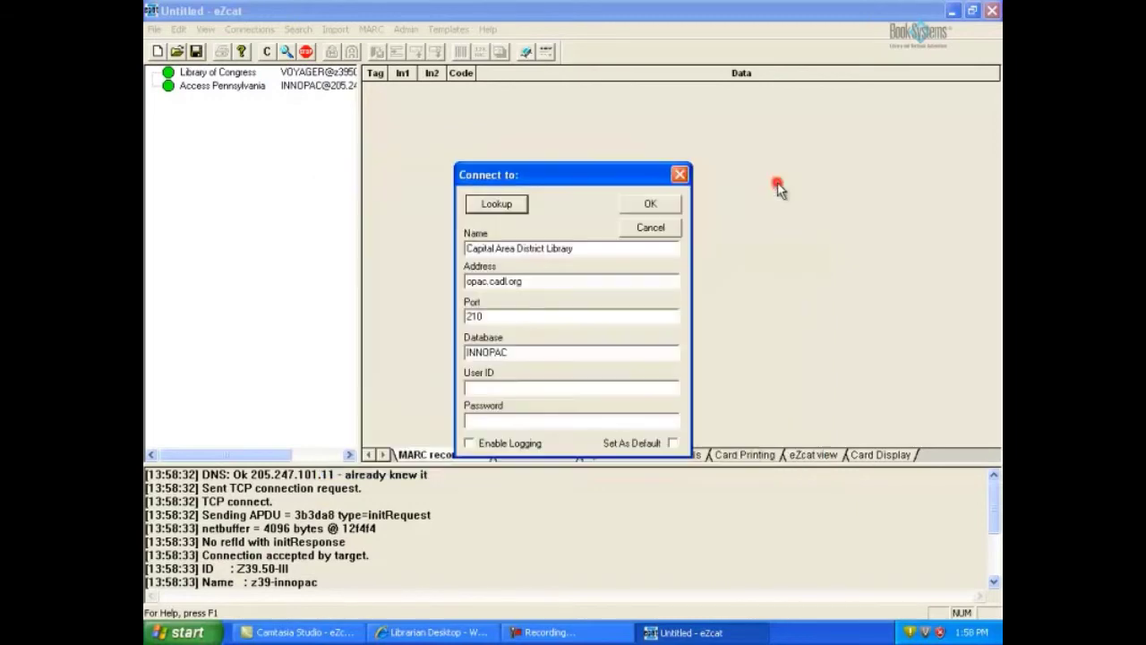
{"action": "left_click", "coordinate": [652, 204]}
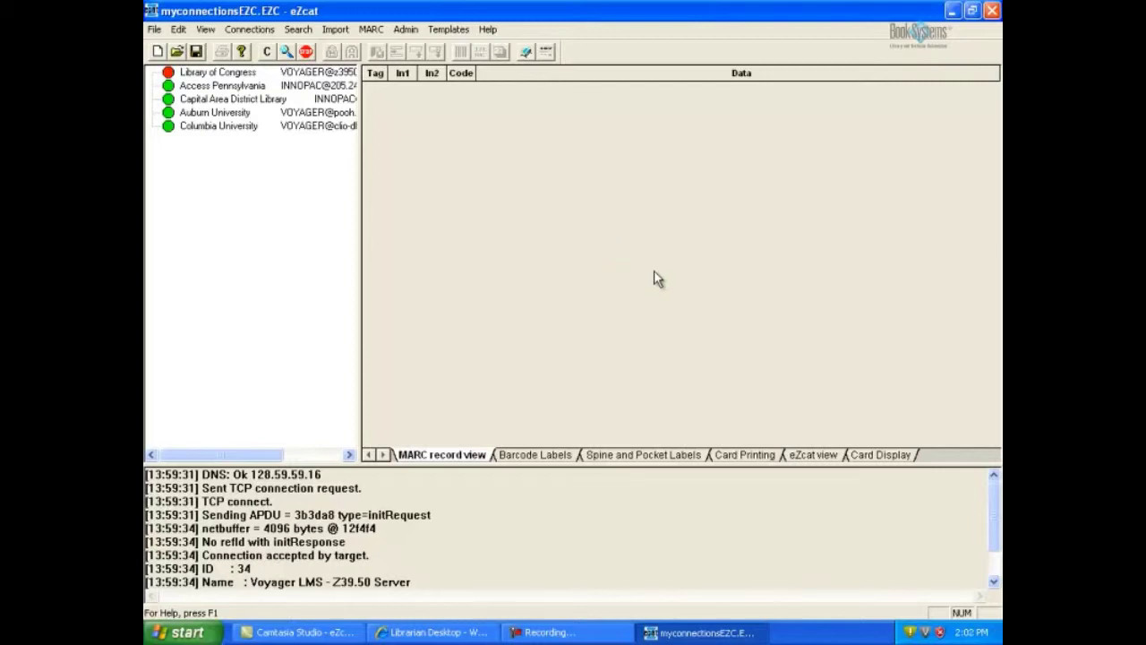
- Save the five-server connection list on the Desktop as 'my connections.EZC'
{"action": "left_click", "coordinate": [235, 74]}
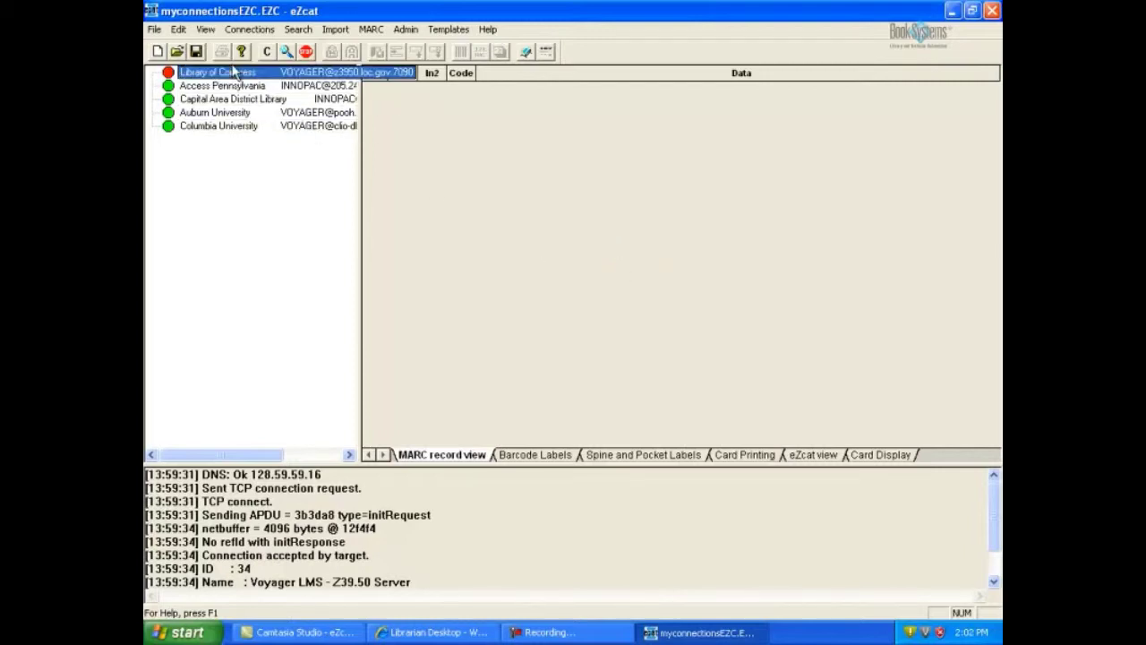
{"action": "left_click", "coordinate": [154, 30]}
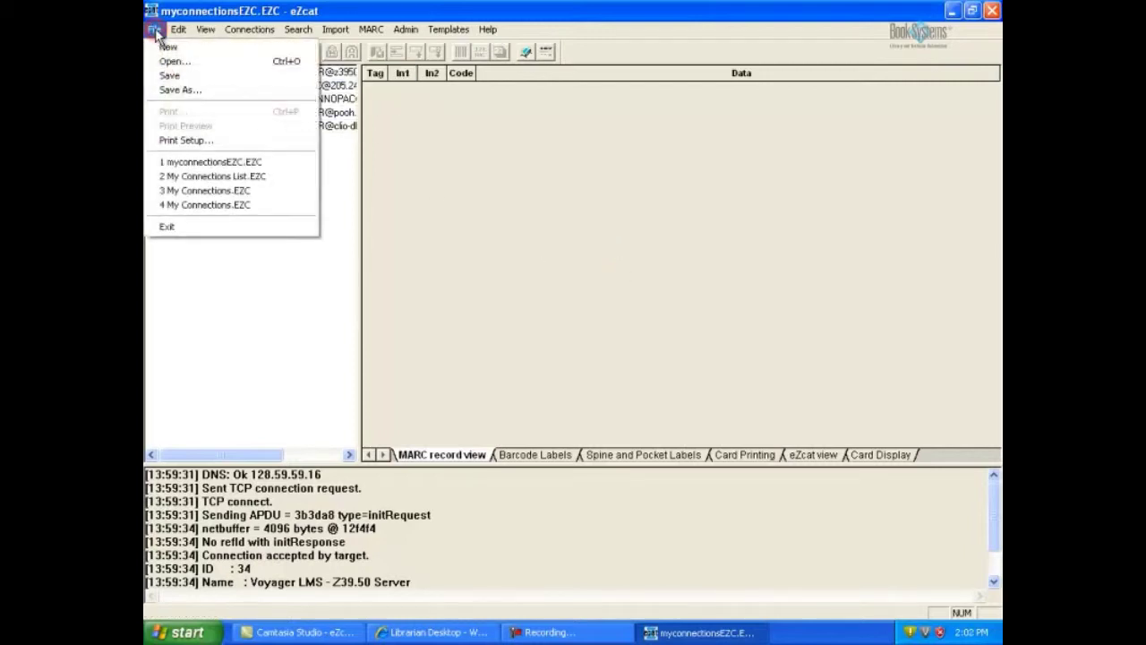
{"action": "left_click", "coordinate": [186, 90]}
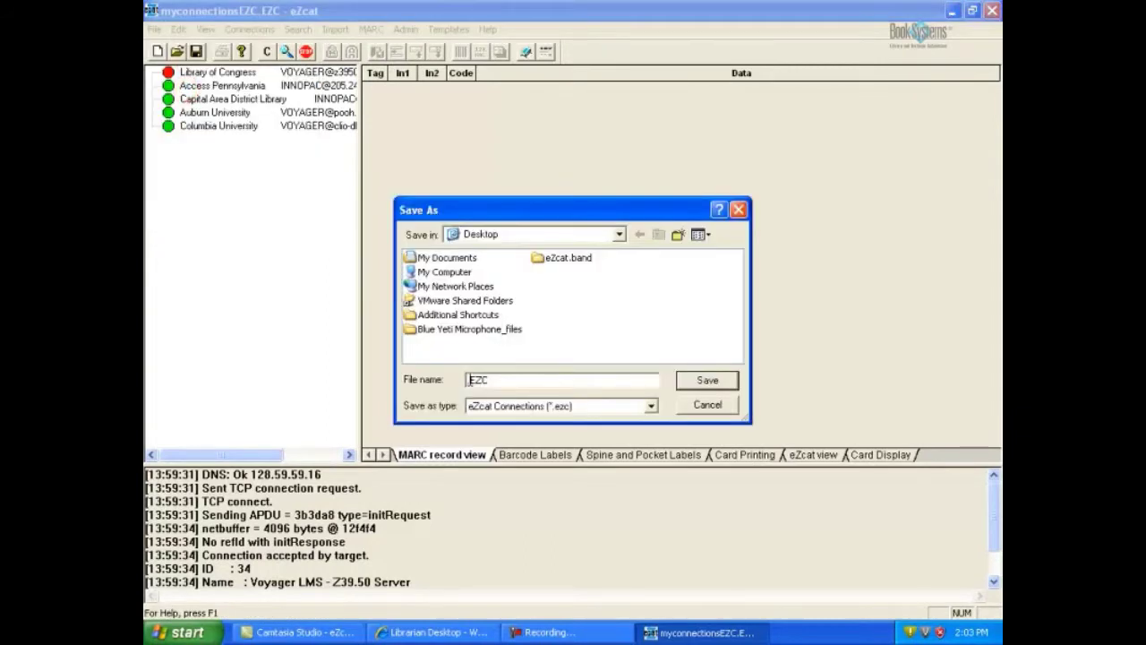
{"action": "type", "text": "my connec"}
{"action": "type", "text": "tions"}
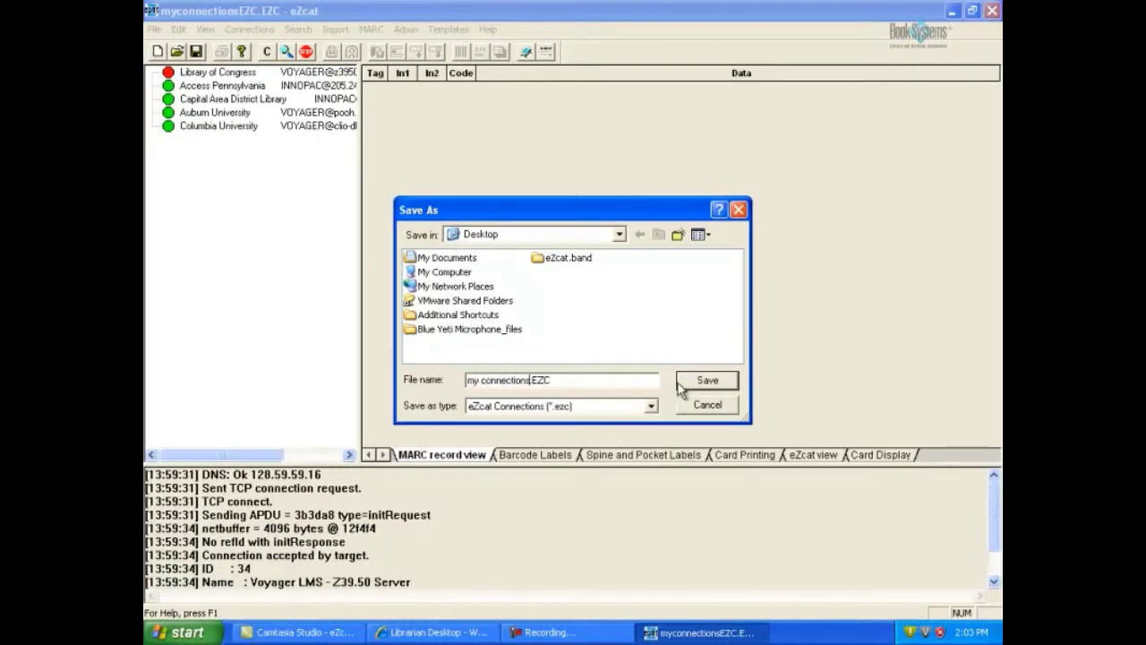
{"action": "left_click", "coordinate": [700, 381]}
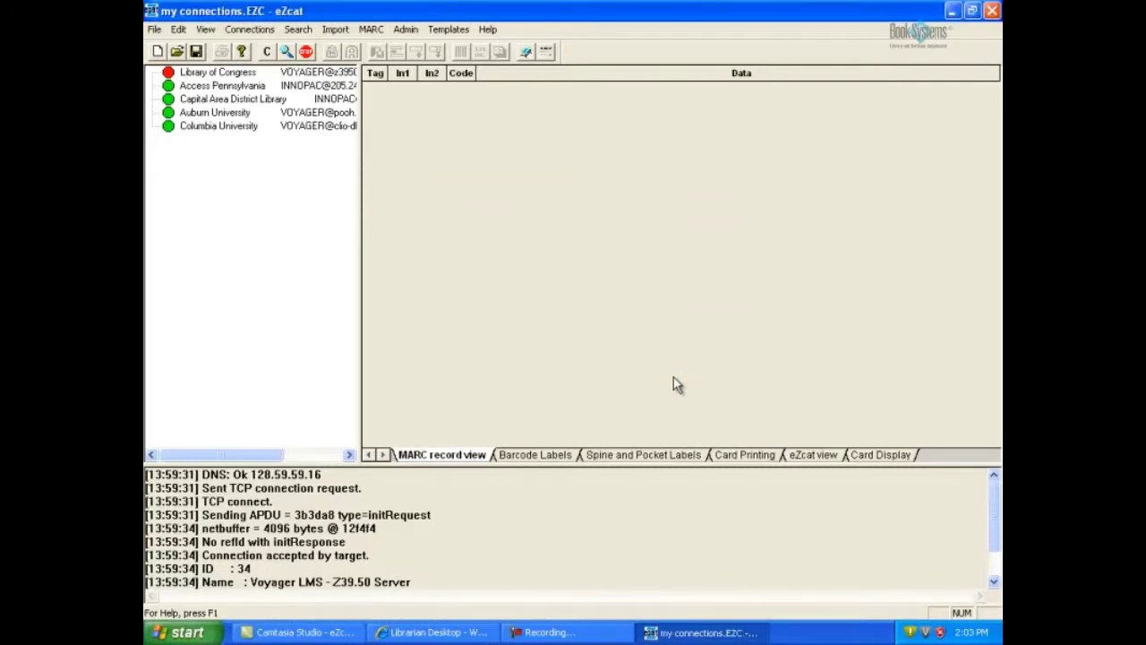
{"action": "left_click", "coordinate": [155, 30]}
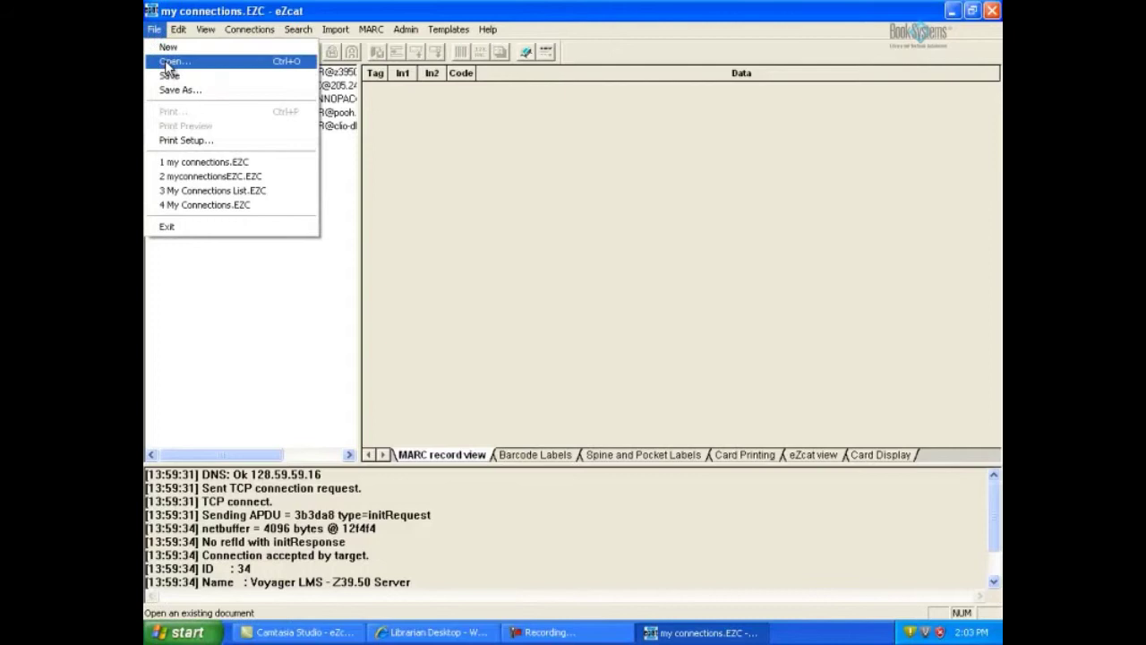
{"action": "left_click", "coordinate": [167, 63]}
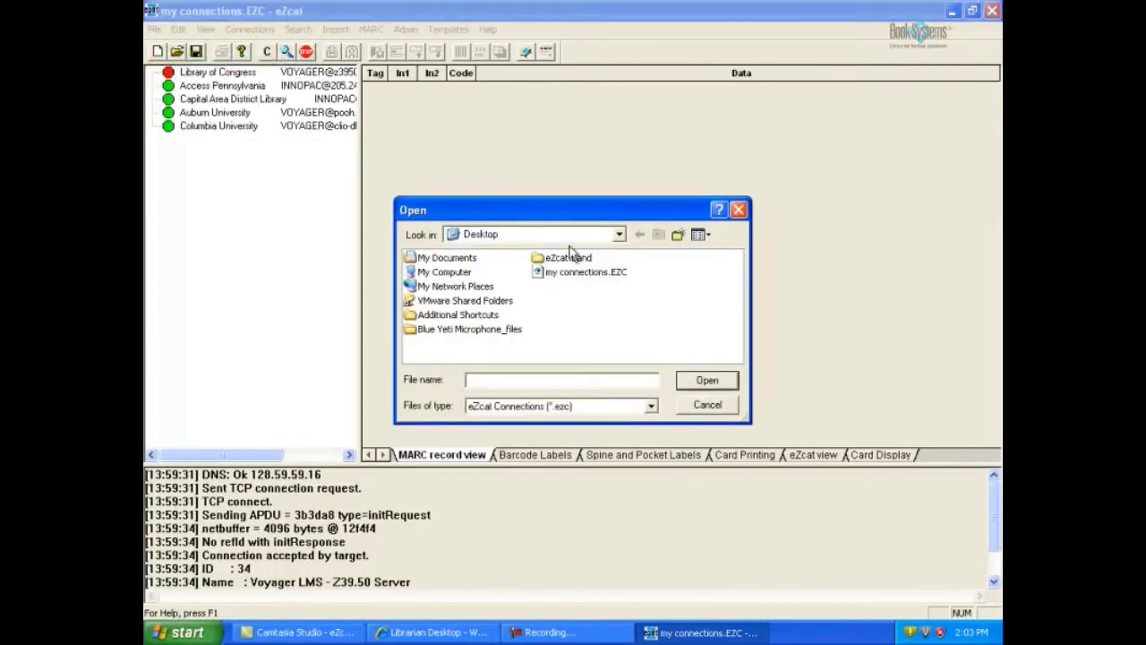
{"action": "left_click", "coordinate": [582, 272]}
{"action": "left_click", "coordinate": [722, 383]}
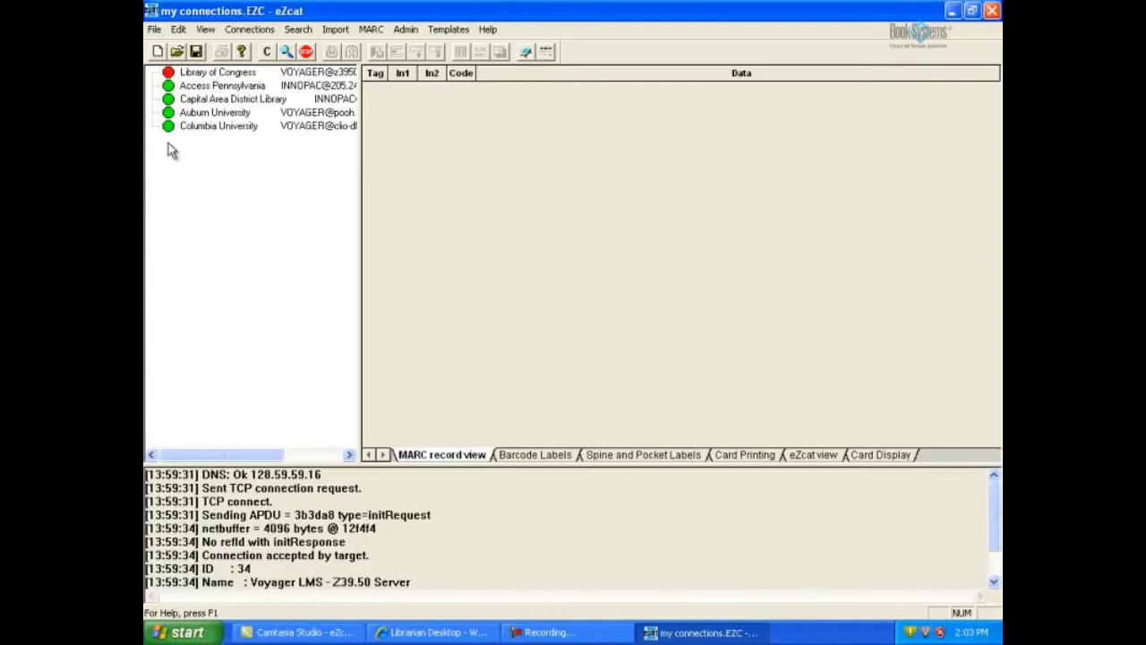
- Reconnect the Library of Congress connection to its Voyager server
{"action": "right_click", "coordinate": [220, 72]}
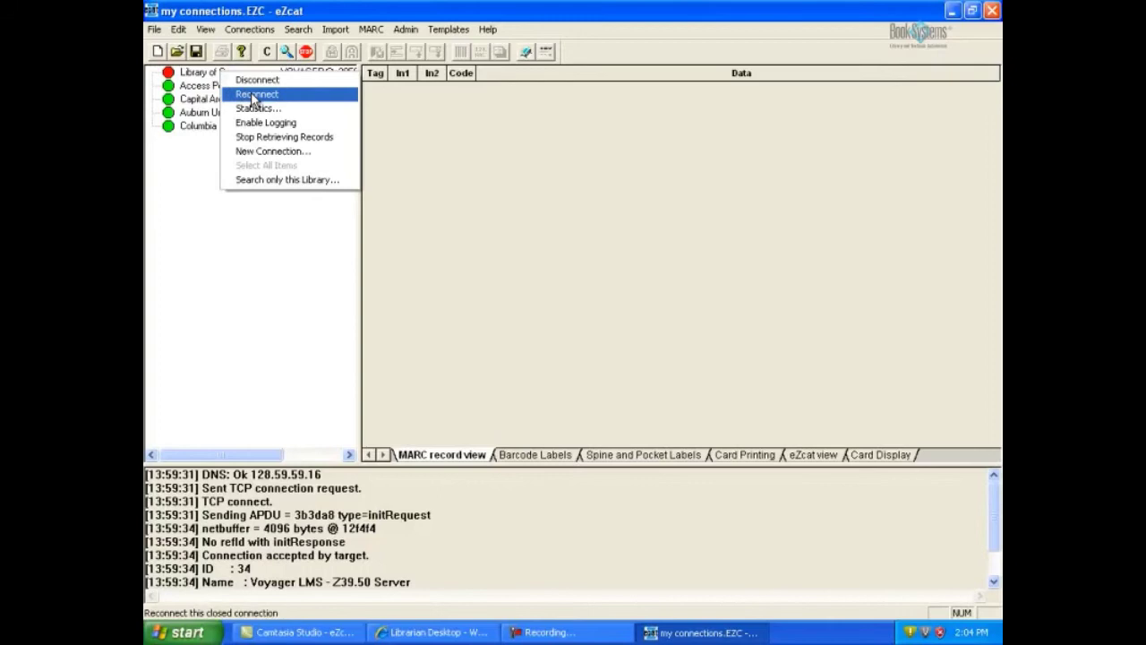
{"action": "left_click", "coordinate": [253, 94]}
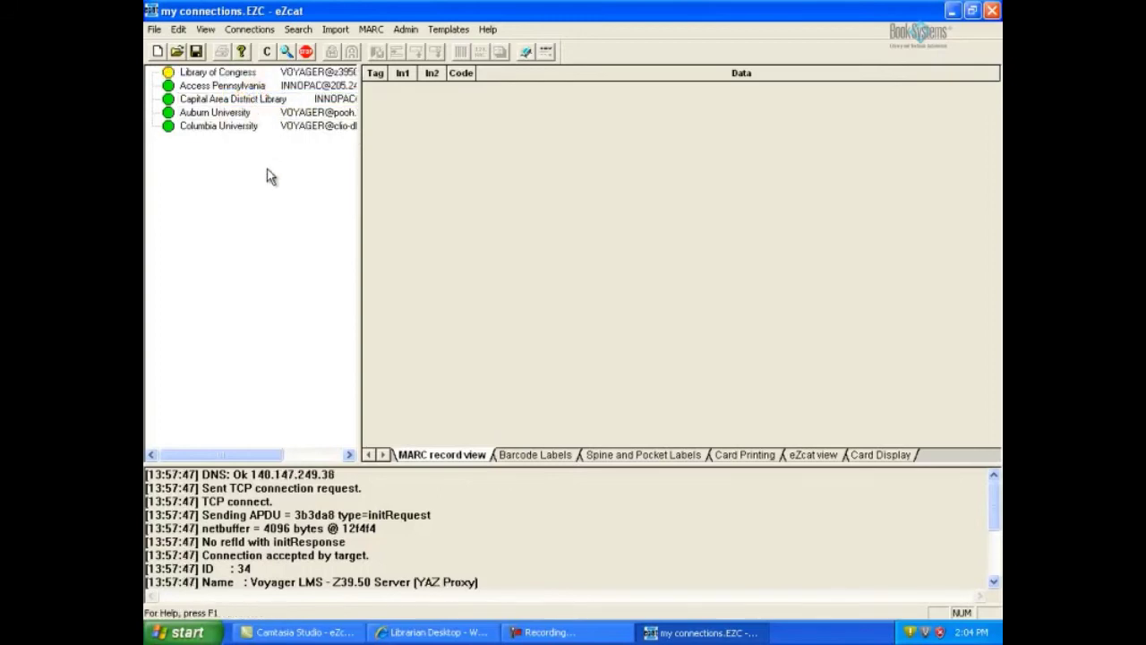